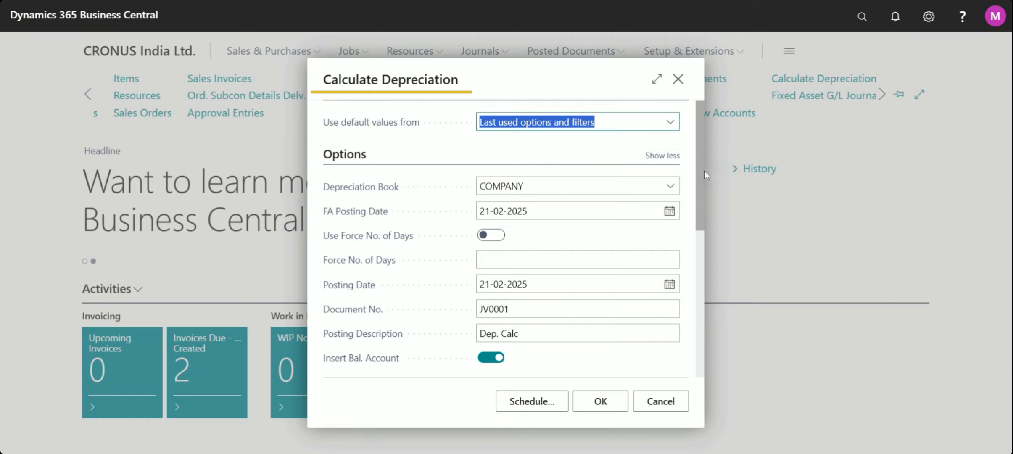
- Examine the depreciation books available for the Depreciation Book option
drag(705, 171, 705, 143)
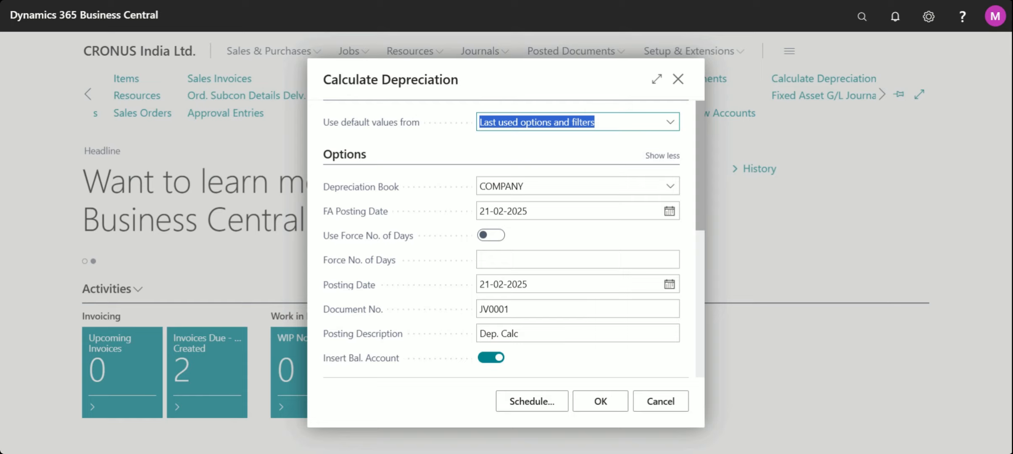
click(522, 186)
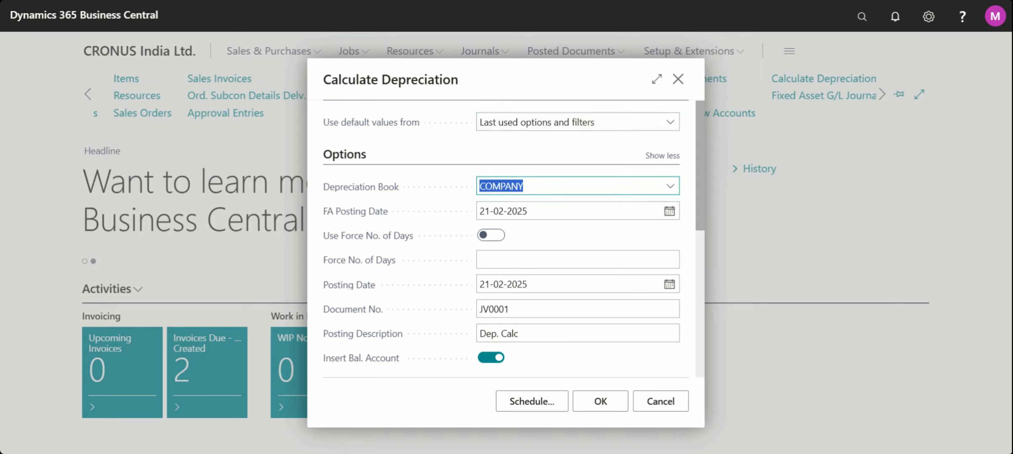
click(671, 187)
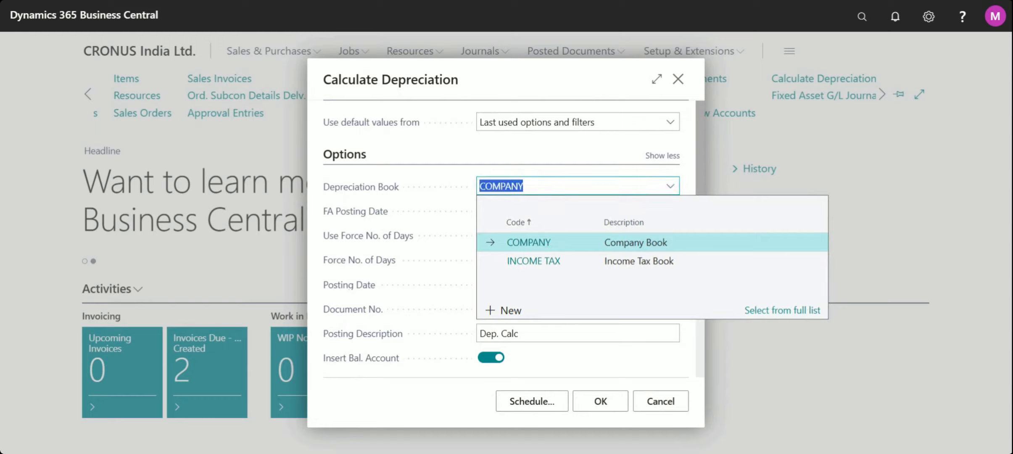
key(Escape)
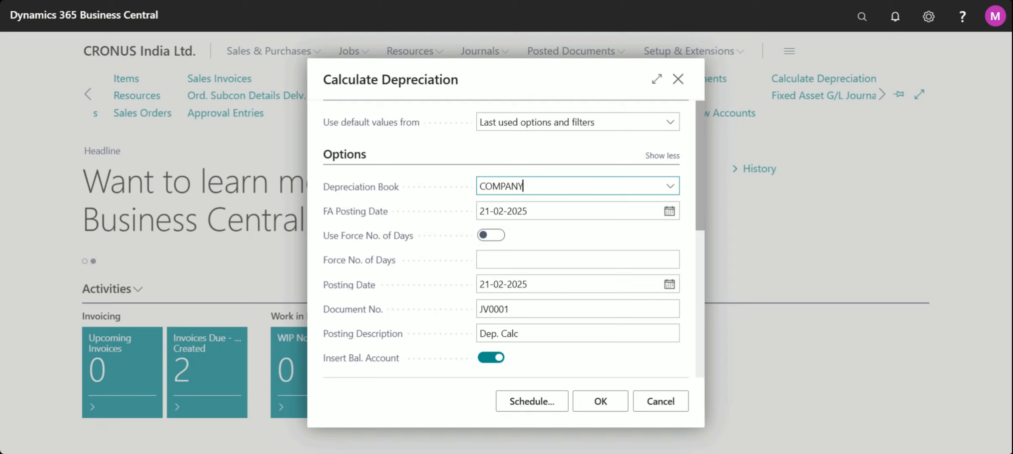
key(Tab)
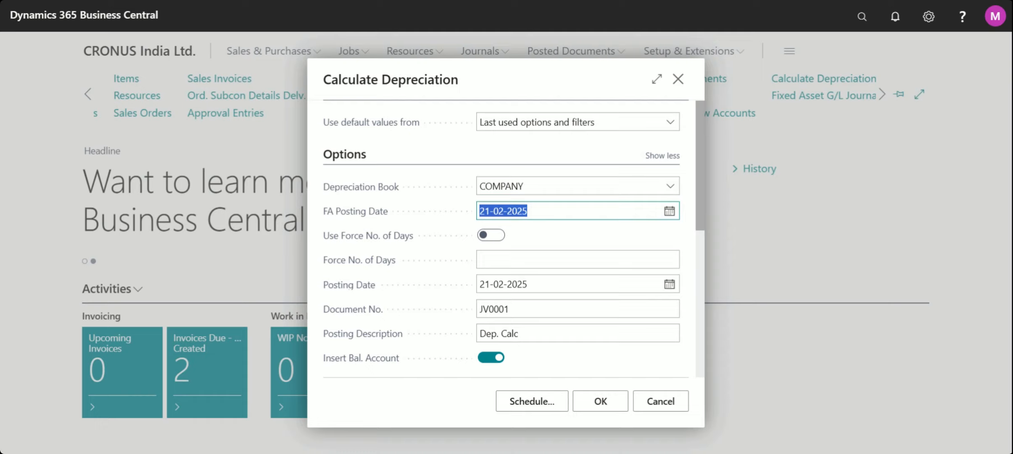
- Pick 21-02-2025 from the calendar as the FA Posting Date for the depreciation calculation
click(669, 211)
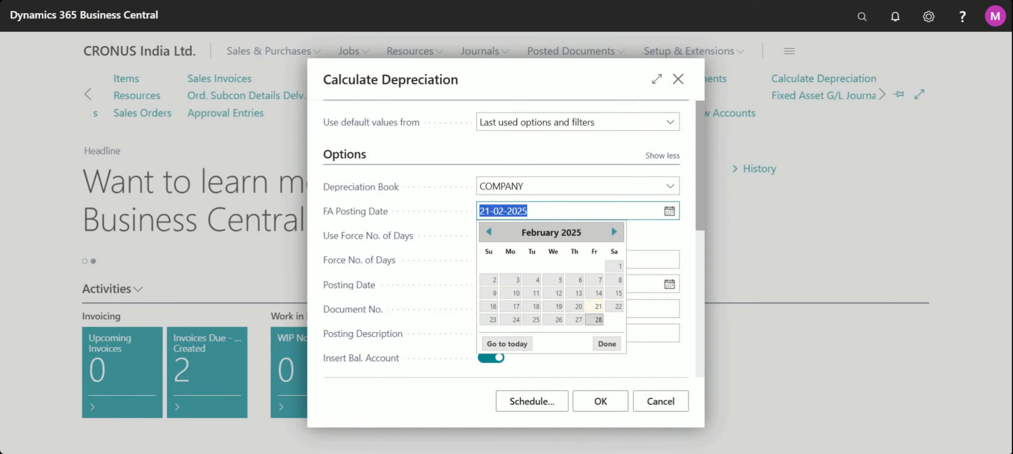
click(597, 307)
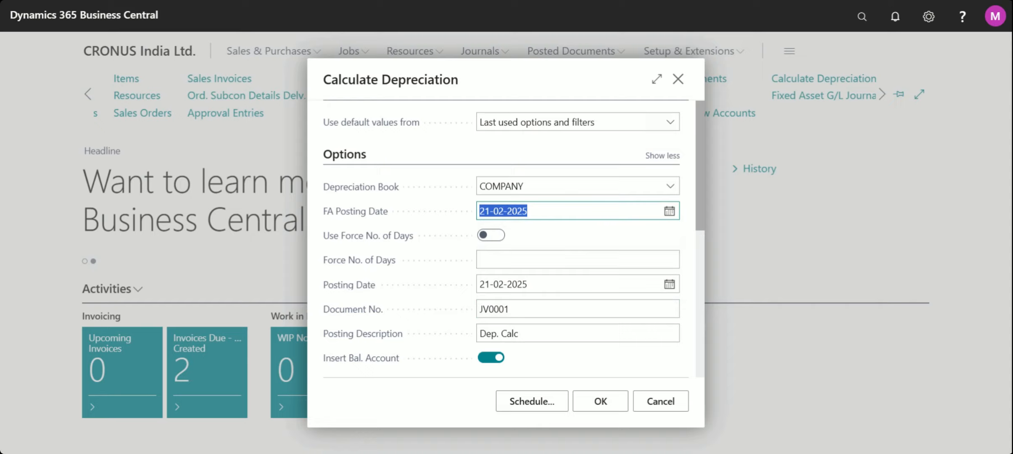
click(553, 212)
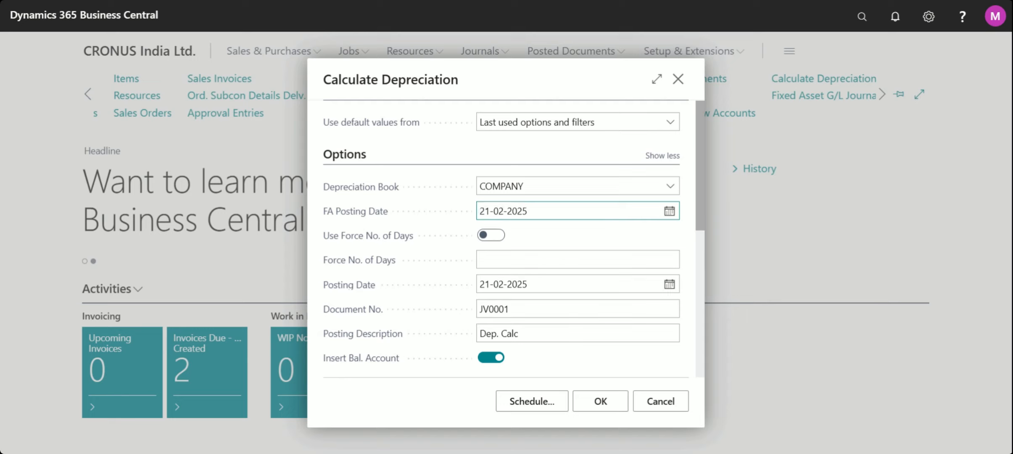
click(669, 212)
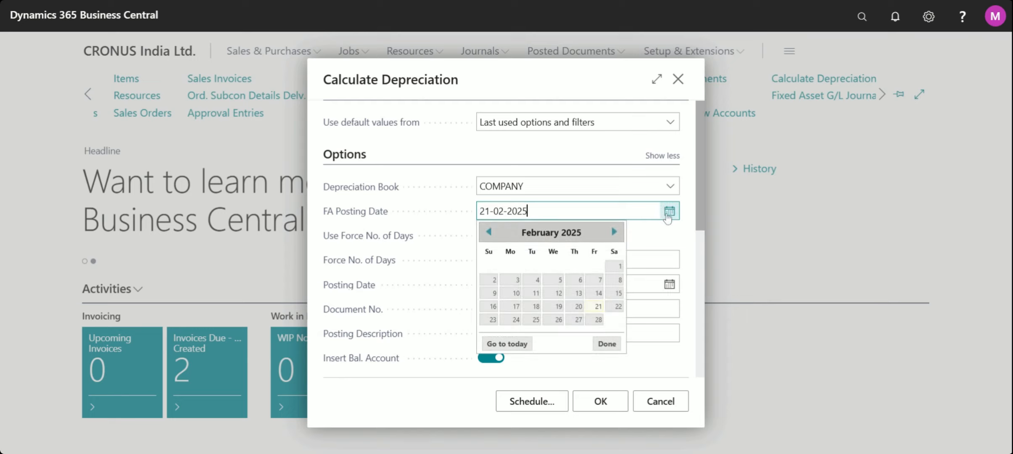
click(669, 251)
- Compare the FA Posting Date with the Posting Date in the depreciation options
drag(703, 221, 703, 246)
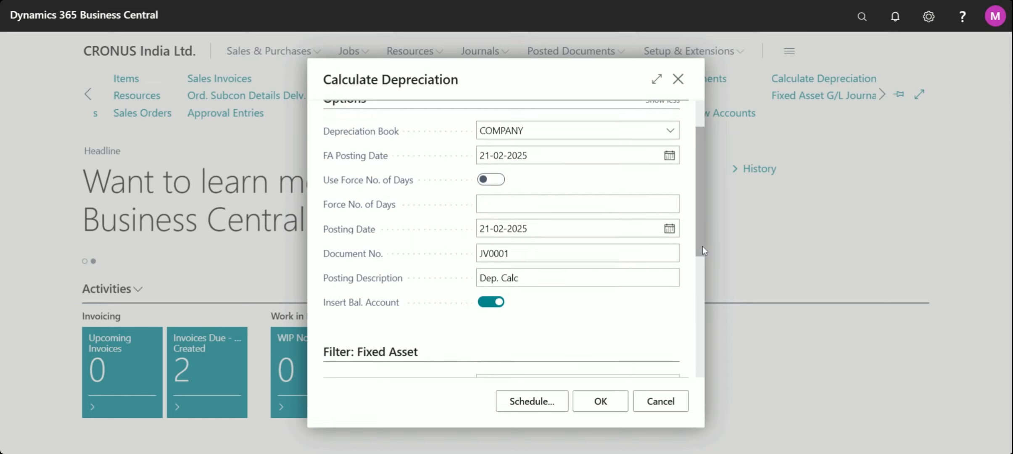
click(555, 155)
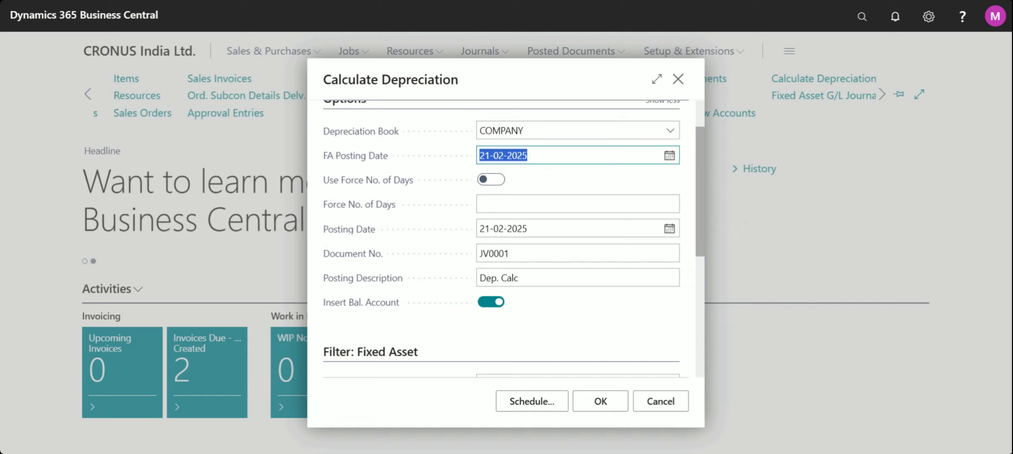
click(561, 229)
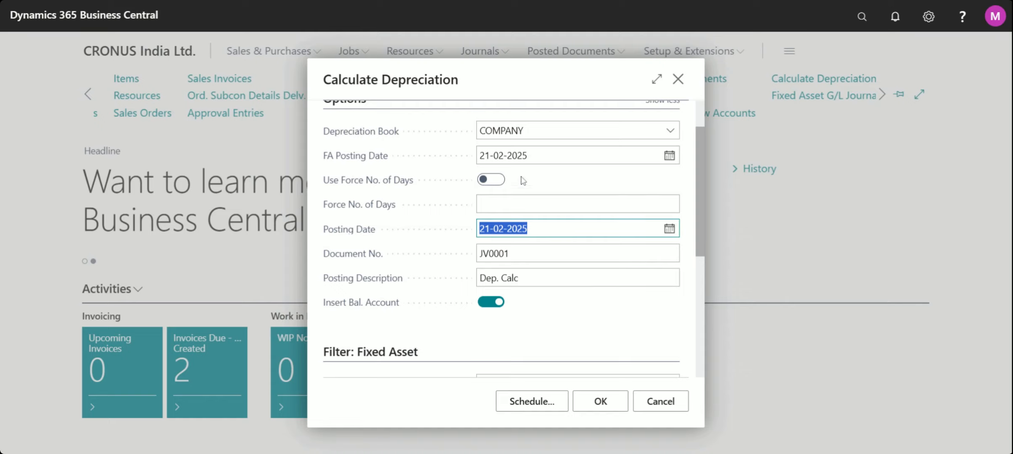
click(522, 156)
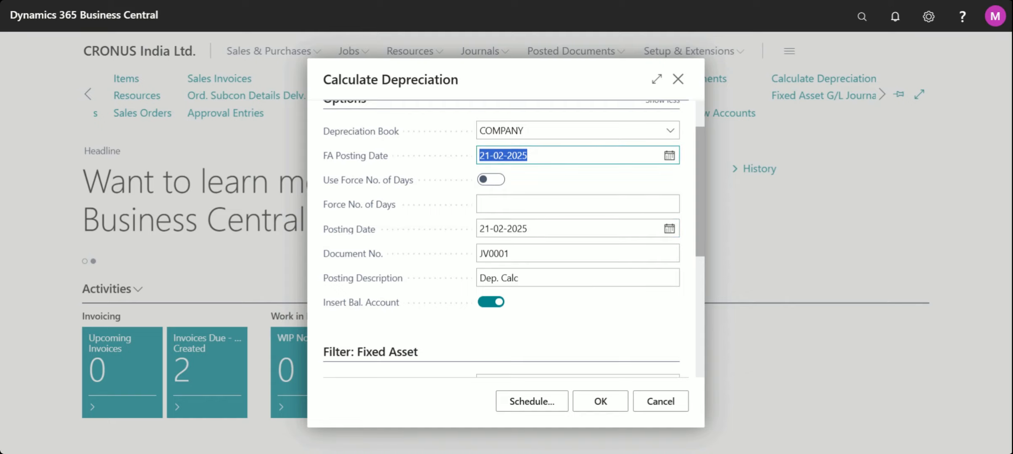
click(542, 228)
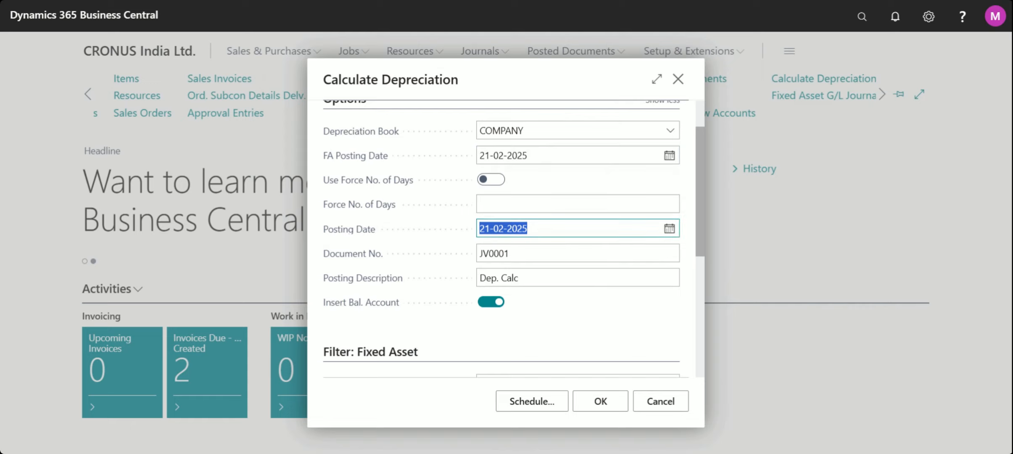
click(538, 156)
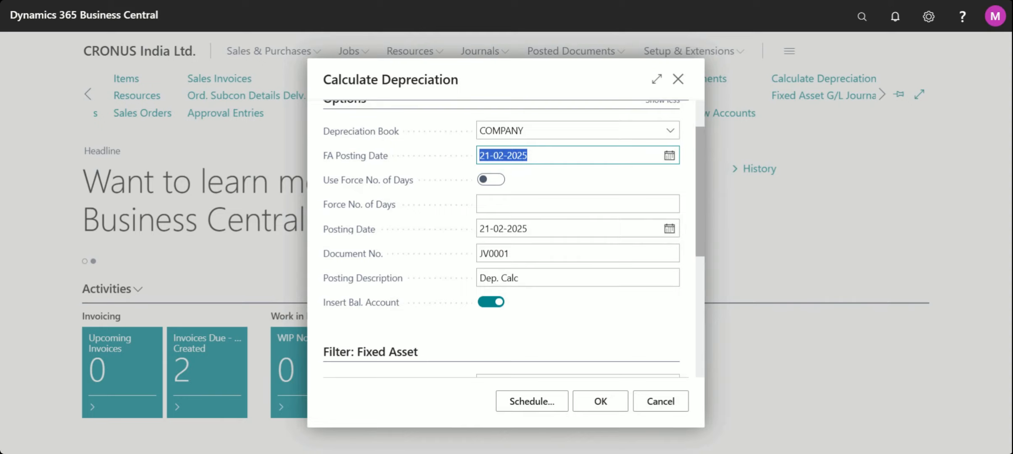
click(524, 229)
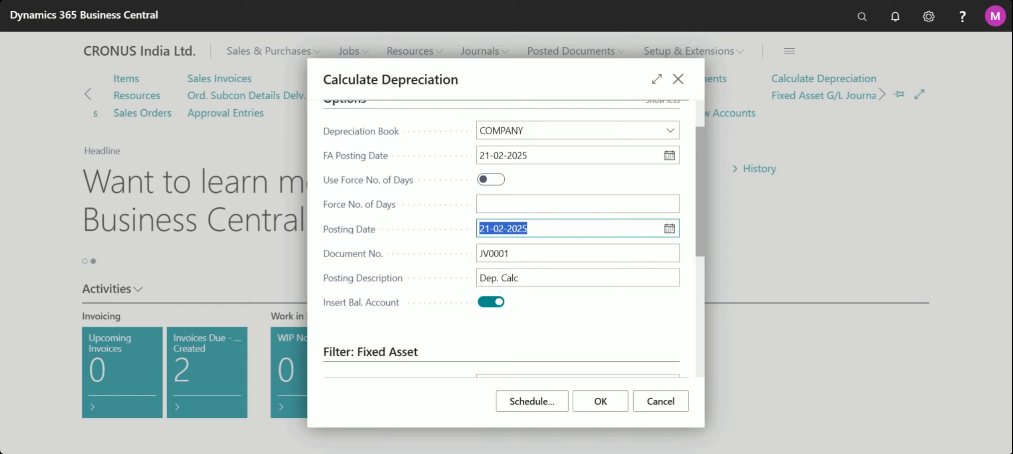
click(524, 156)
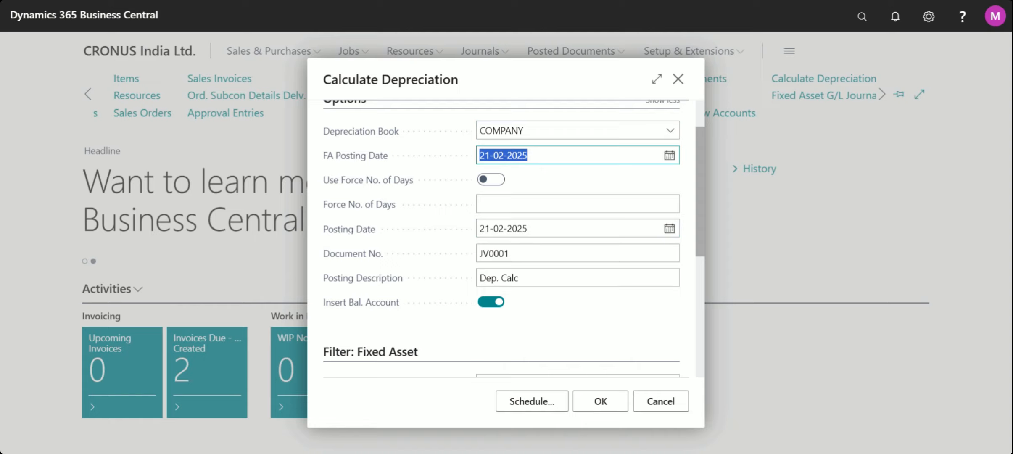
click(546, 156)
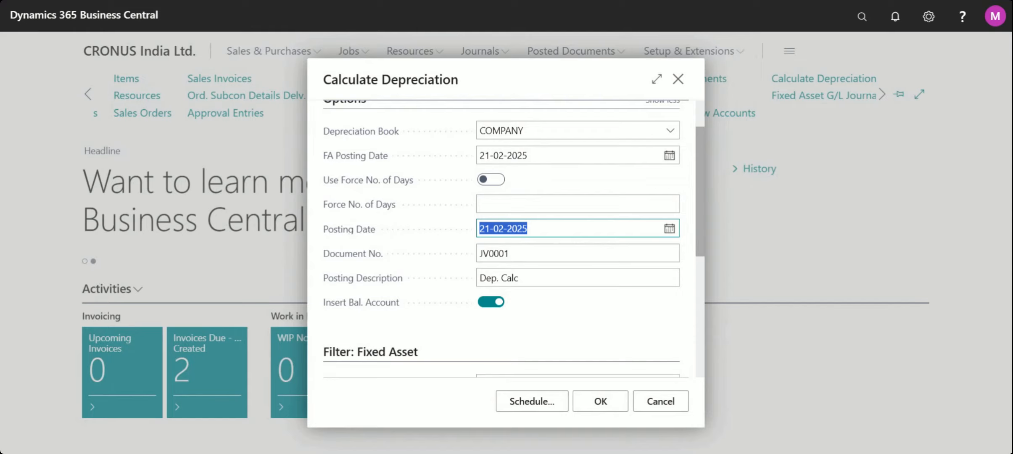
click(528, 228)
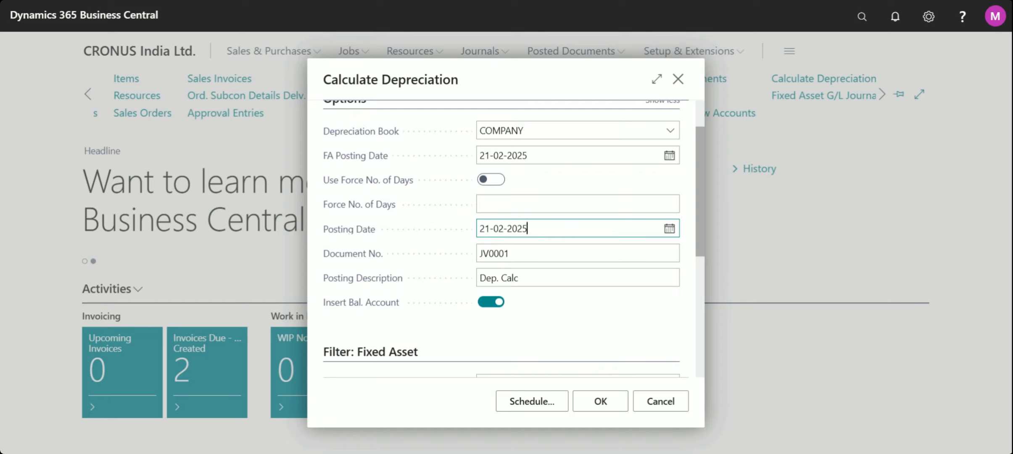
- Clear the old Posting Description and set the Document No. to TEST/001
key(Tab)
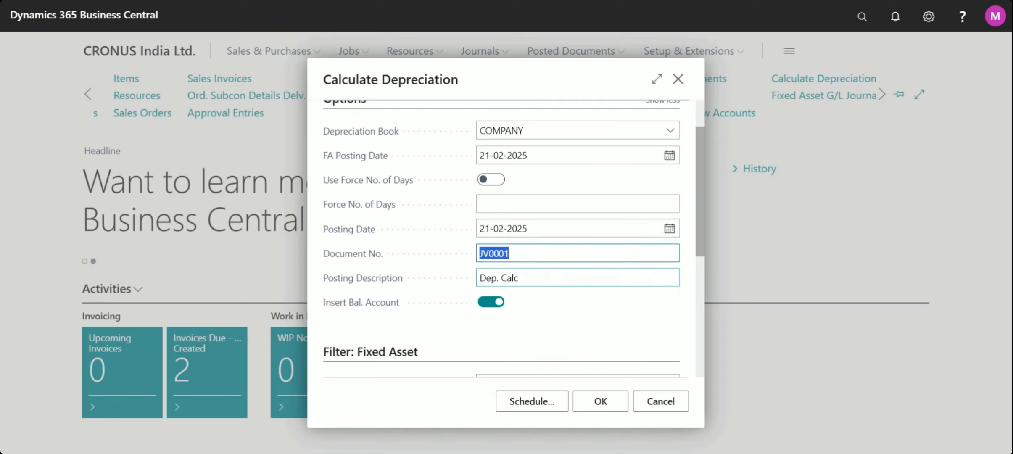
key(Tab)
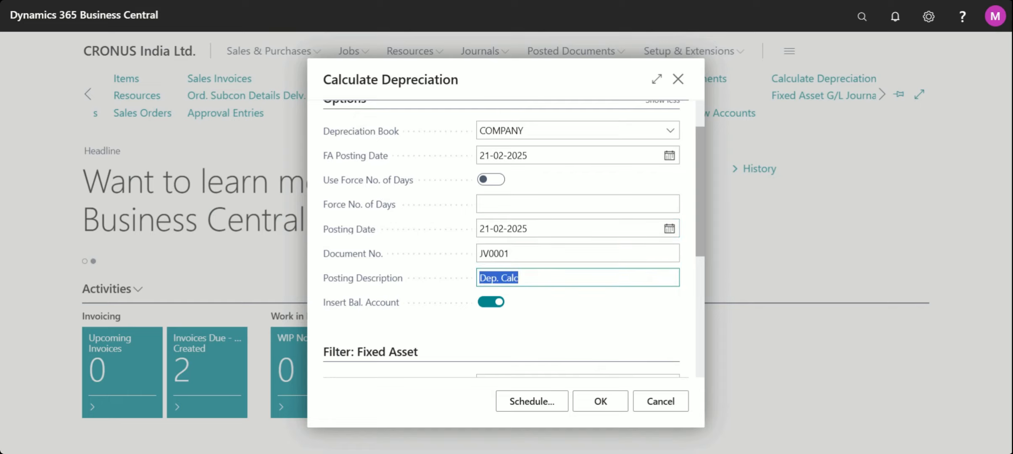
key(BackSpace)
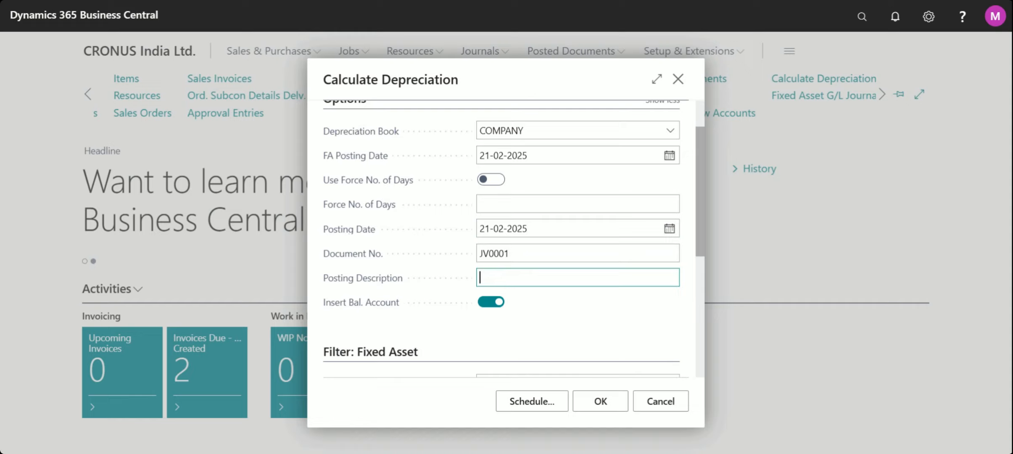
key(shift+Tab)
key(BackSpace)
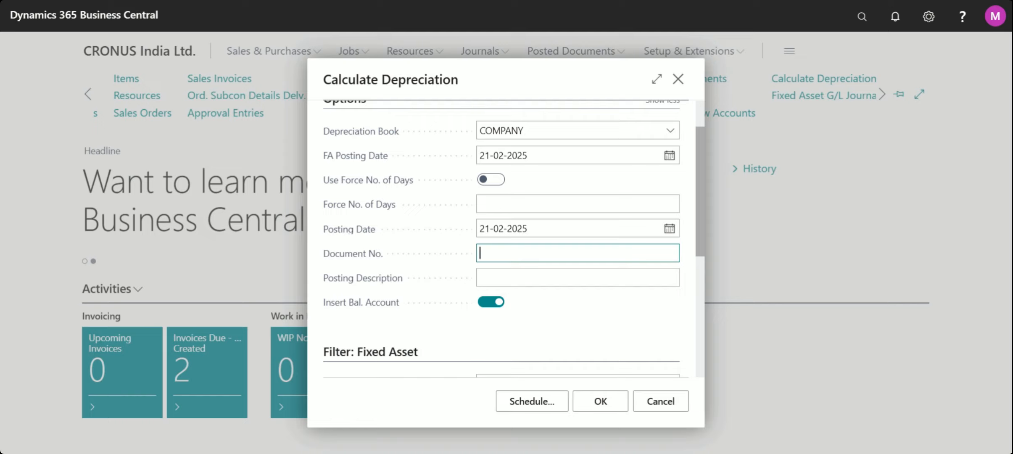
text(Test/001)
- Enter "Depreciation Charge-Monthly" as the Posting Description
click(578, 278)
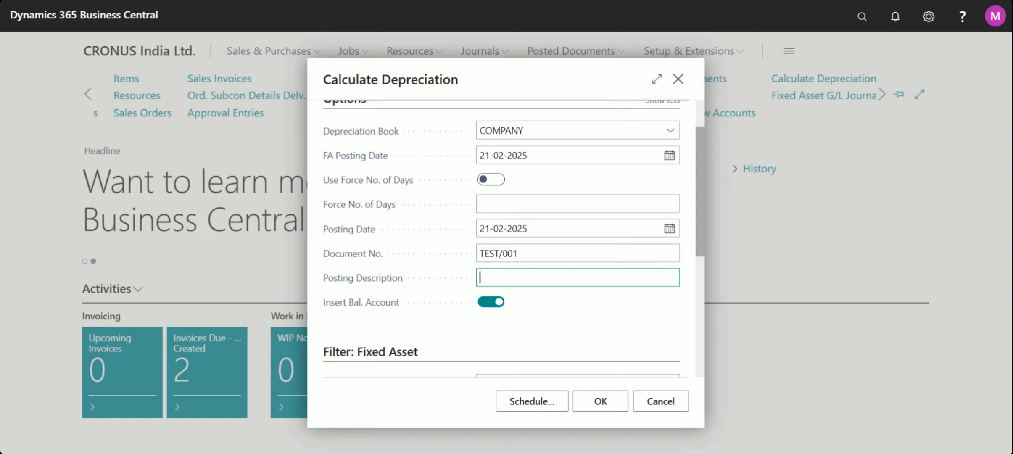
text(DEp)
key(BackSpace)
text(epreciation Charge)
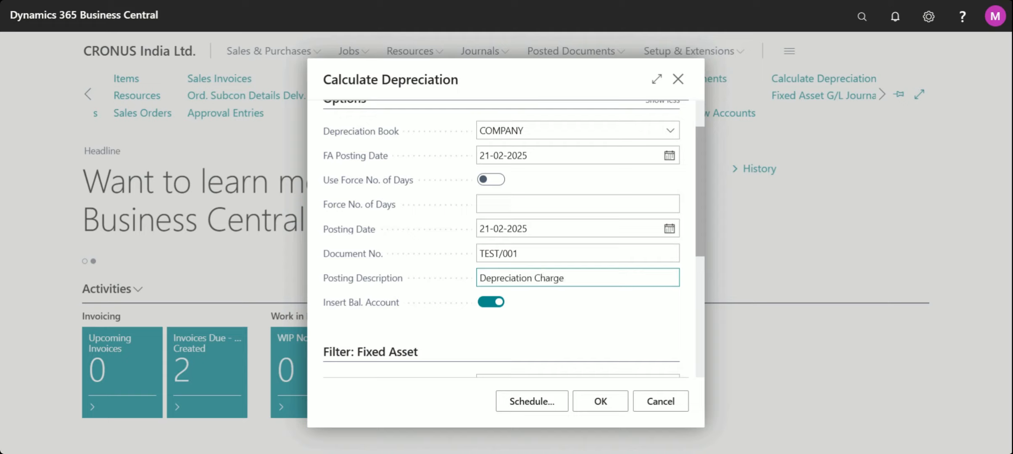
text(-Monthly)
- Choose FA000120, Walmart Almirah-AS1, as the fixed asset No. filter
drag(700, 250, 705, 311)
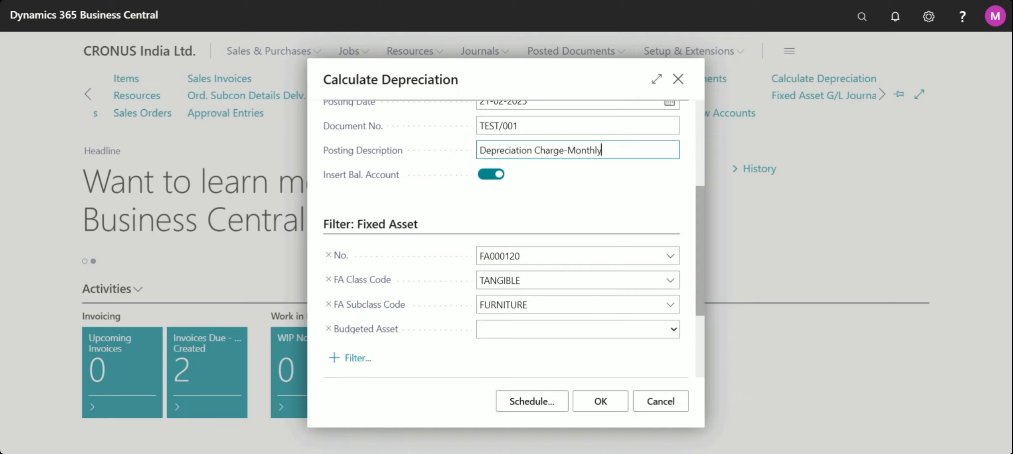
click(609, 282)
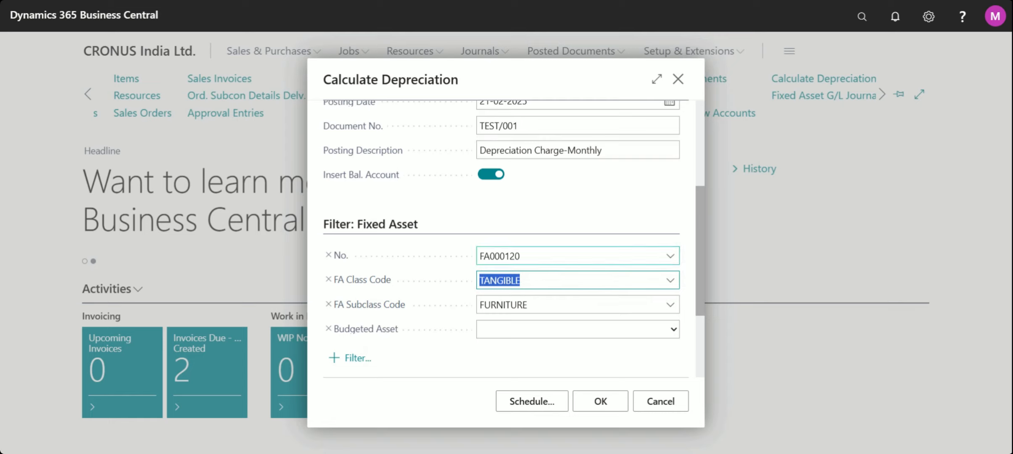
click(588, 256)
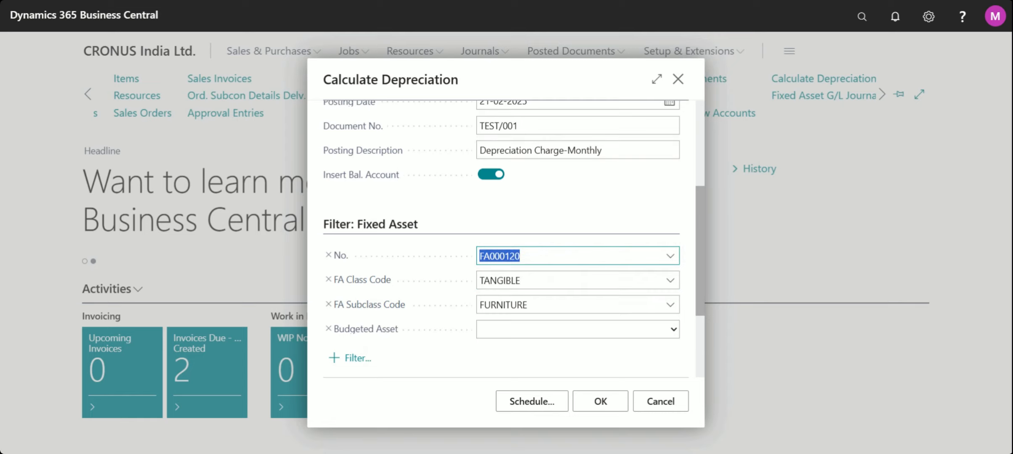
click(670, 258)
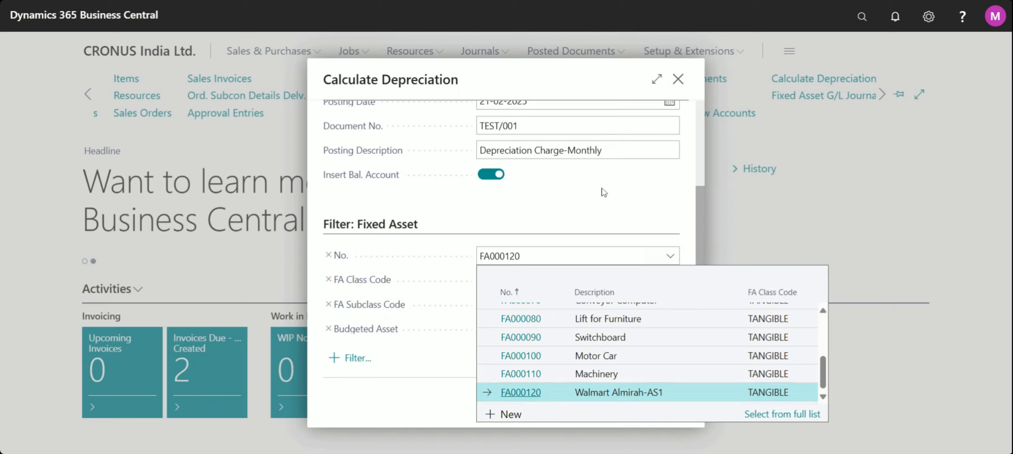
key(Return)
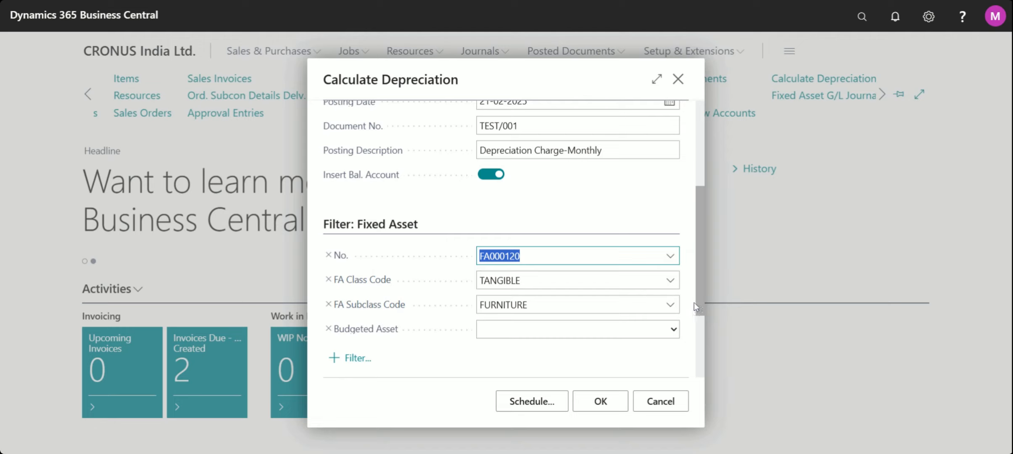
- Run the depreciation calculation and agree to open the Fixed Asset G/L Journal with the created lines
drag(699, 305, 705, 357)
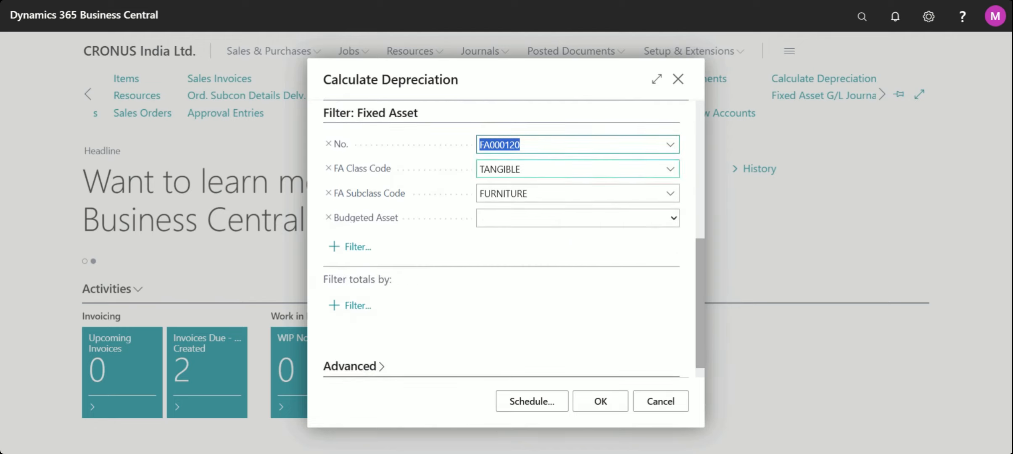
click(603, 402)
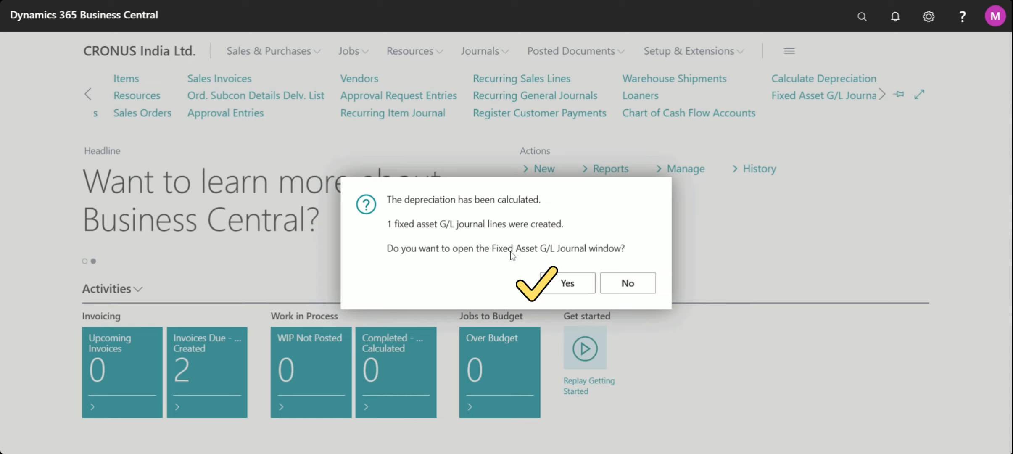
click(575, 281)
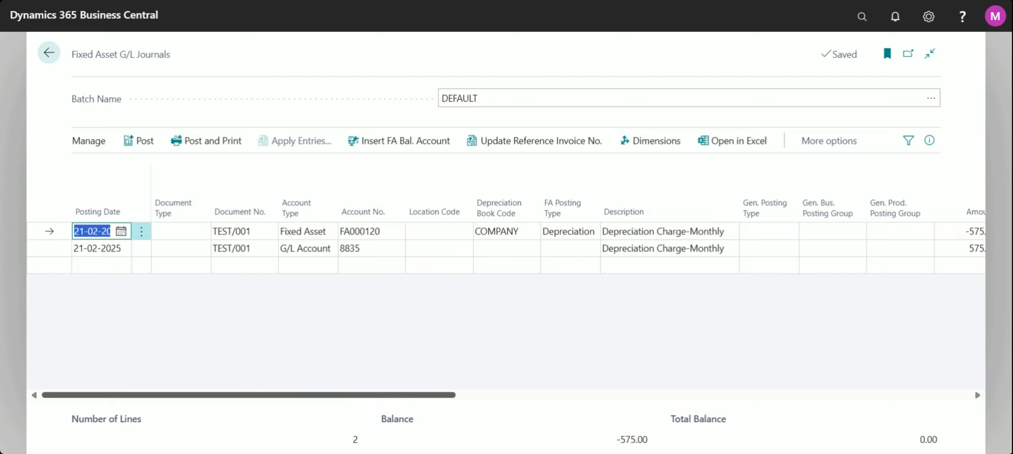
mouse_move(196, 396)
mouse_down()
mouse_move(602, 394)
mouse_move(191, 396)
mouse_up()
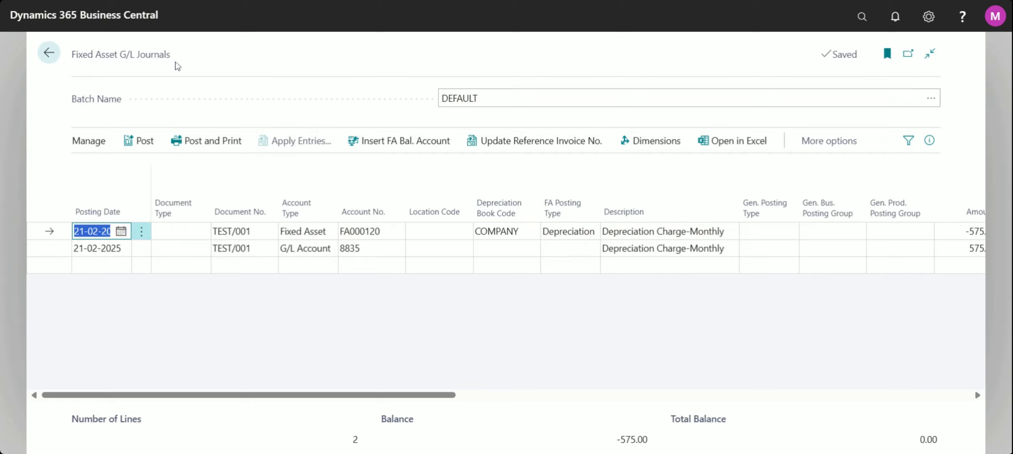
drag(175, 62, 71, 61)
click(70, 61)
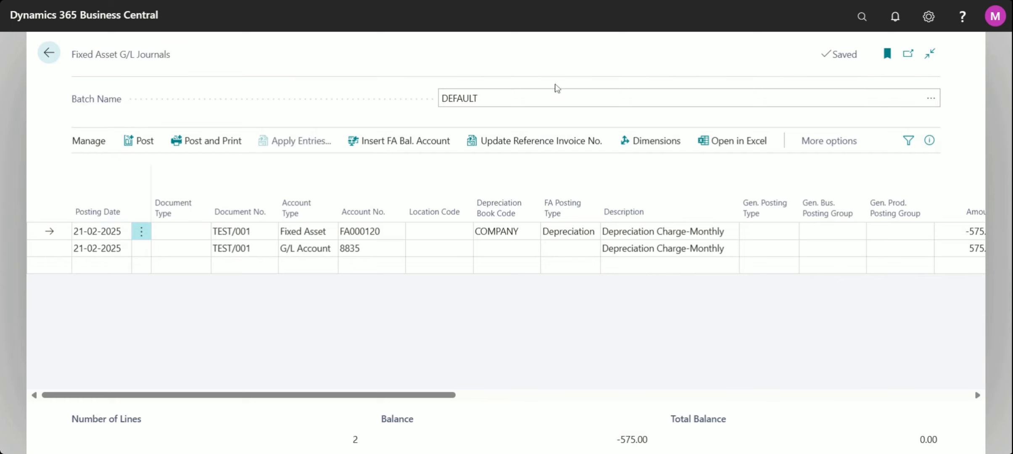
- Look through the general journal batches available for the Batch Name and close the list without choosing one
click(932, 104)
click(932, 101)
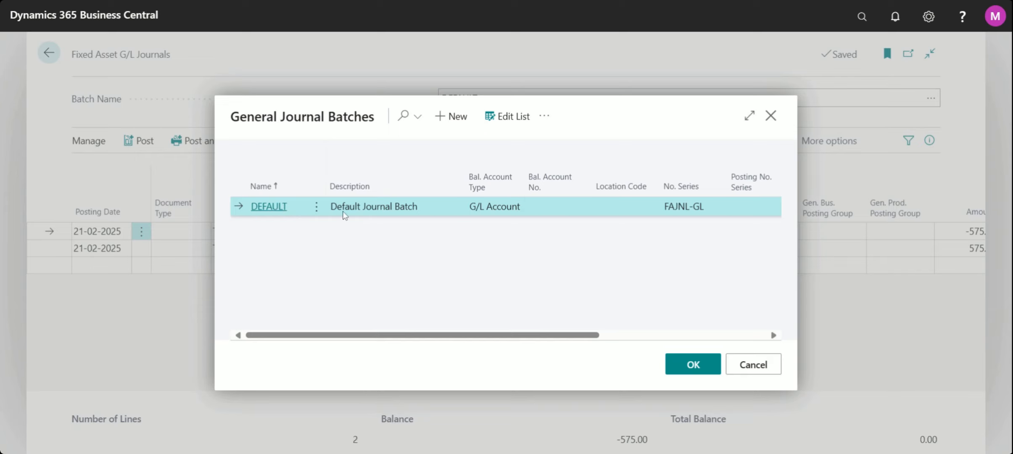
click(758, 363)
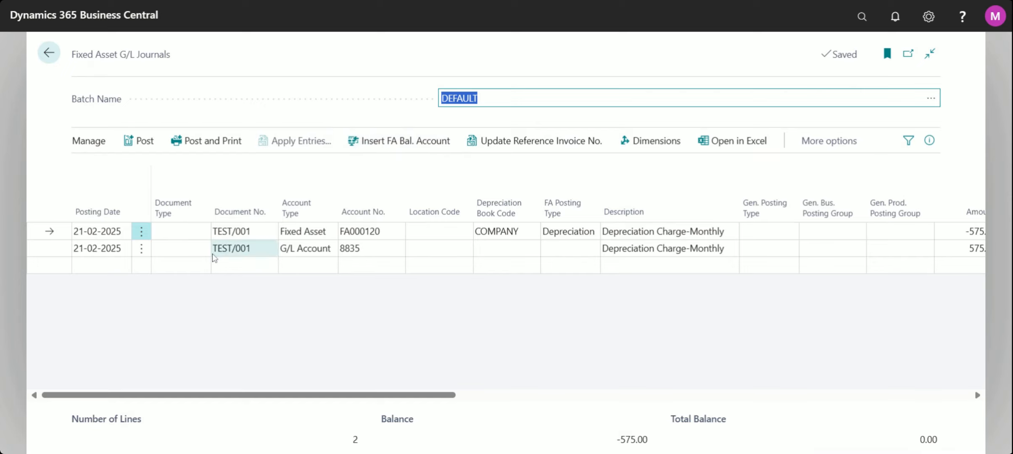
- Look up the name of G/L account 8835 used on the balancing line of the depreciation journal
click(366, 252)
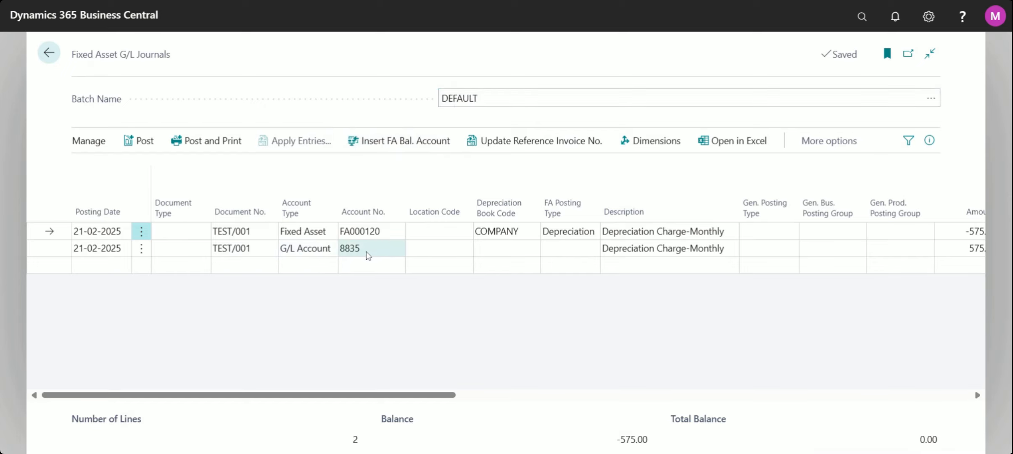
click(396, 249)
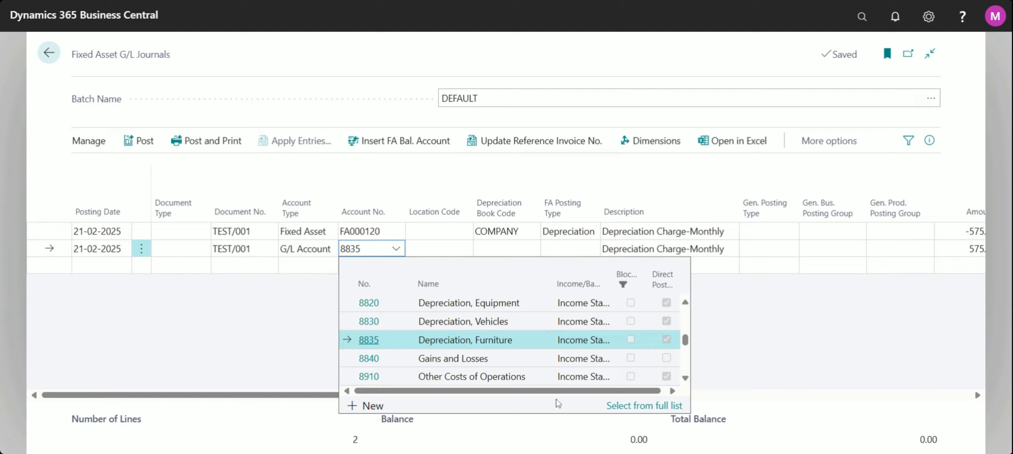
drag(556, 392, 650, 390)
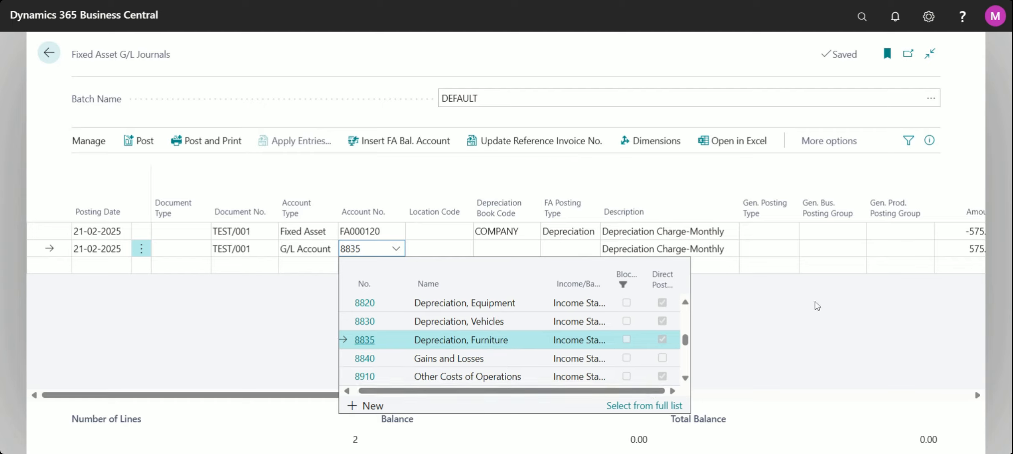
click(817, 306)
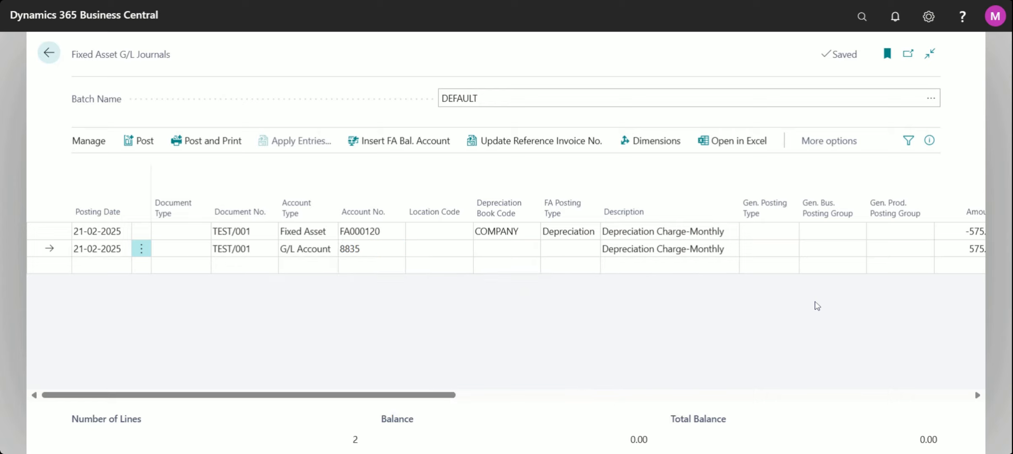
- Review the No. of Depreciation Days and the Amount on the FA000120 journal line
drag(447, 397, 772, 397)
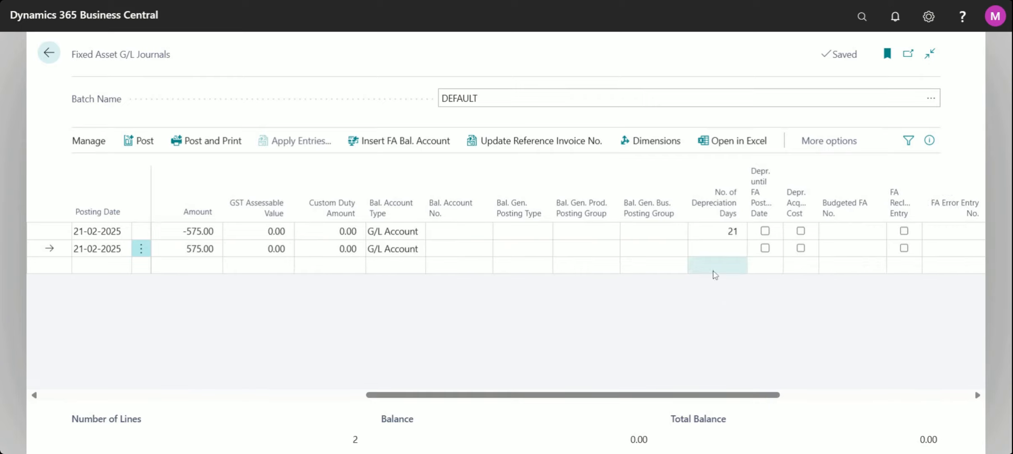
click(716, 235)
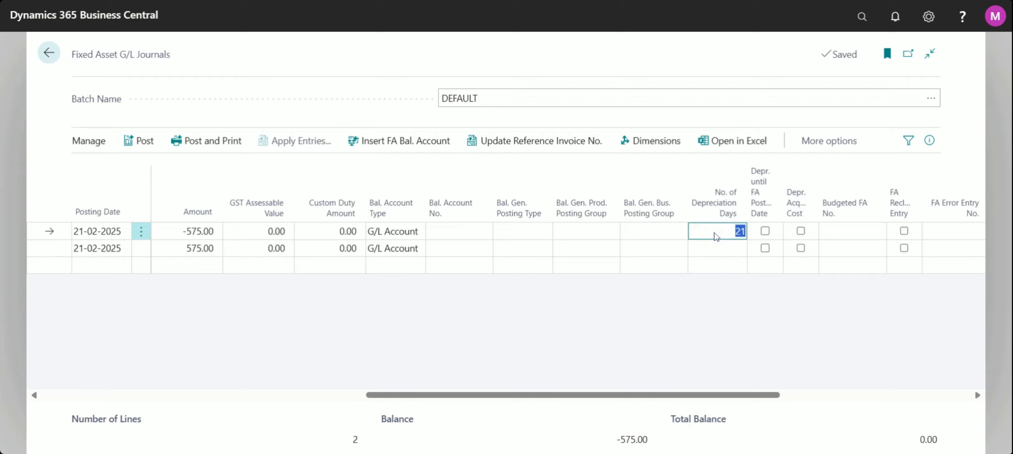
drag(602, 398, 426, 389)
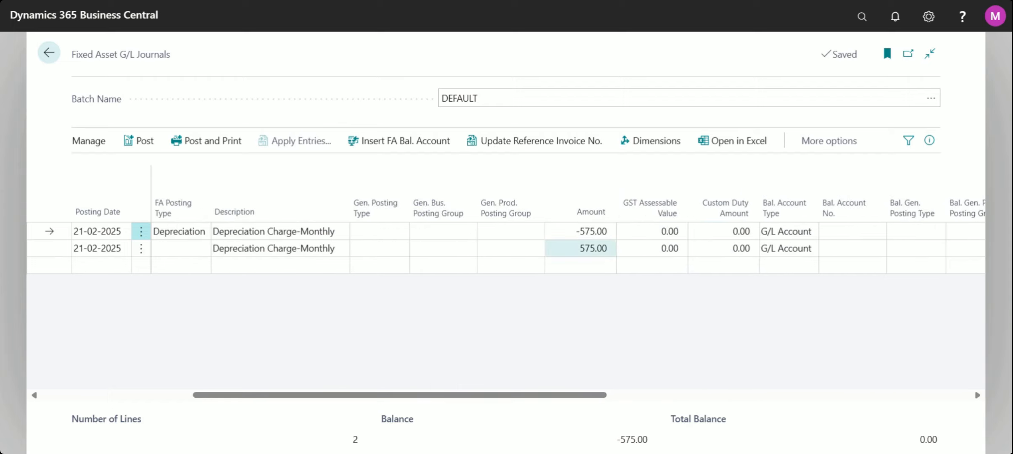
click(576, 231)
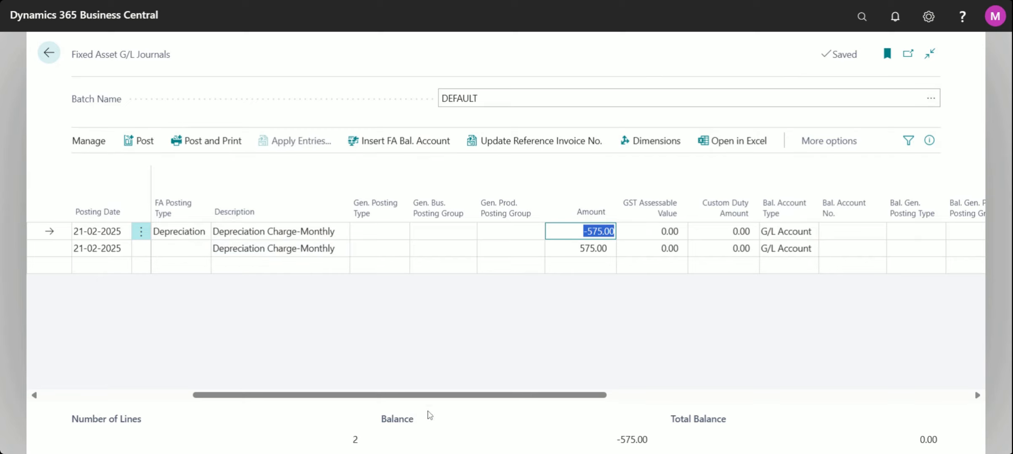
drag(423, 395, 235, 392)
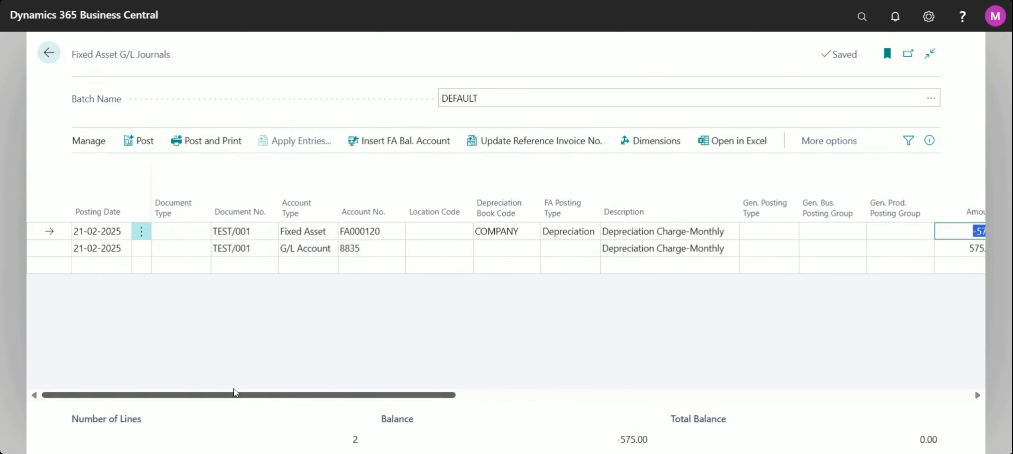
- View the FA000120 fixed asset card from the journal line's account lookup and examine its Depreciation Books
click(370, 231)
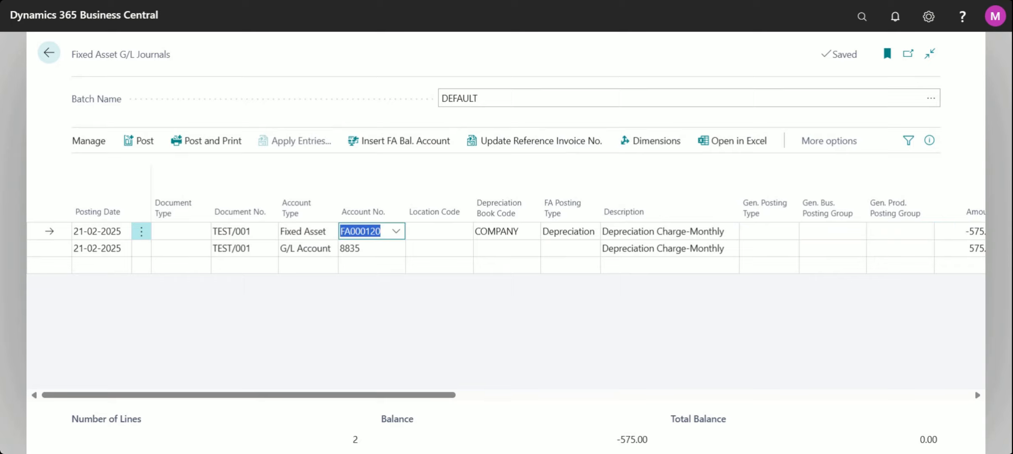
click(396, 234)
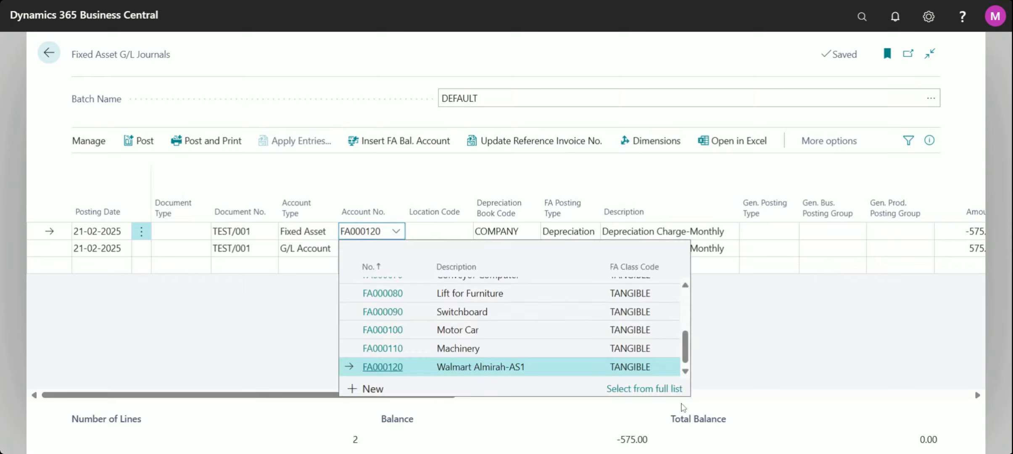
click(630, 388)
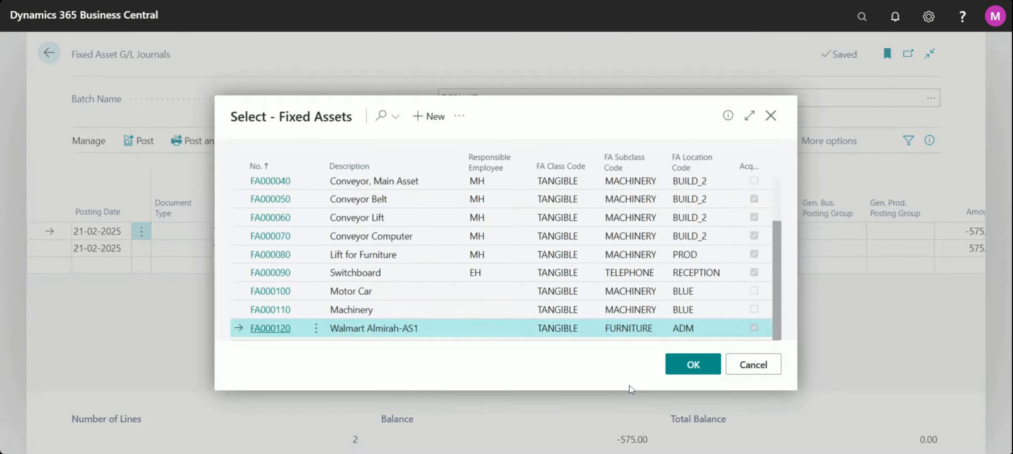
click(459, 117)
mouse_move(485, 140)
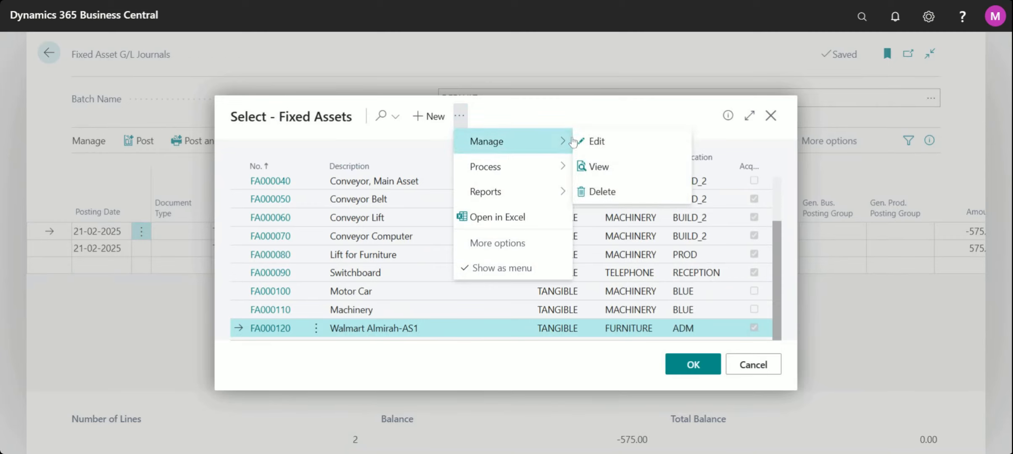
click(609, 165)
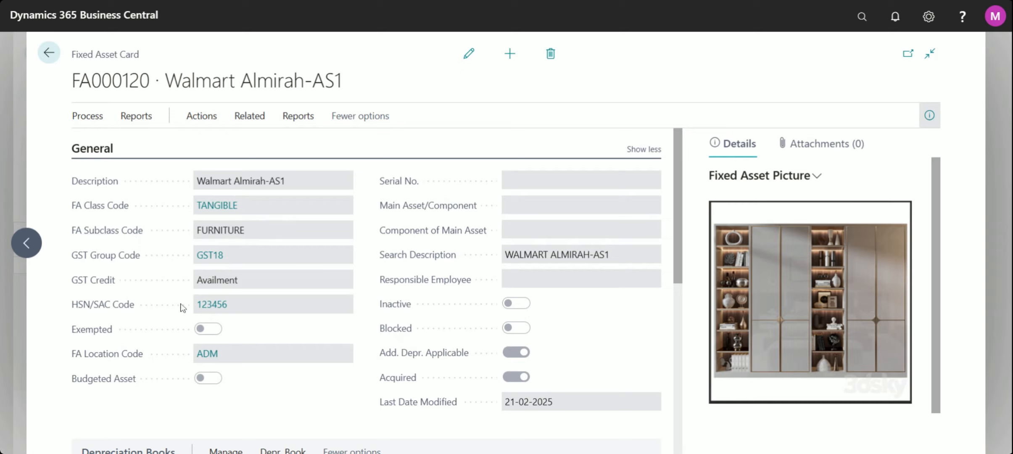
drag(676, 137, 679, 189)
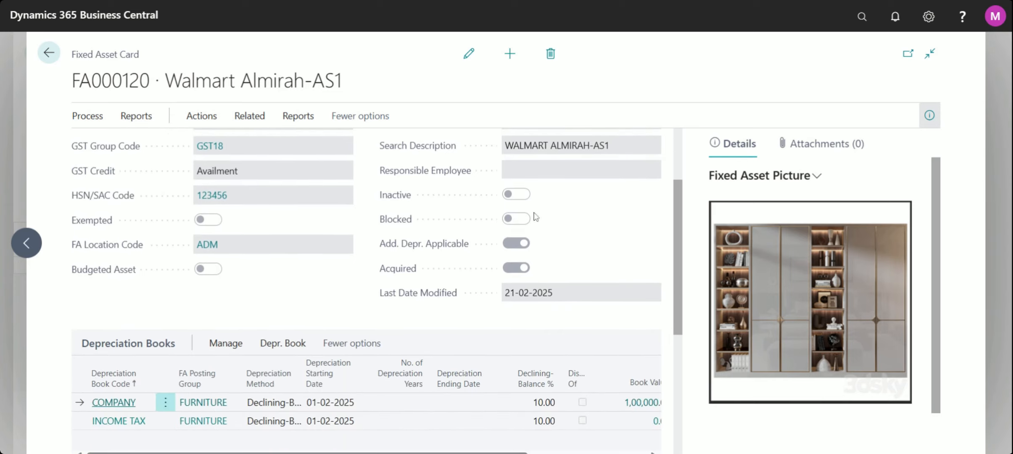
- Examine the Vendor No. and Maintenance Vendor No. in the card's Maintenance section, and return to the Fixed Asset G/L Journal
mouse_move(105, 248)
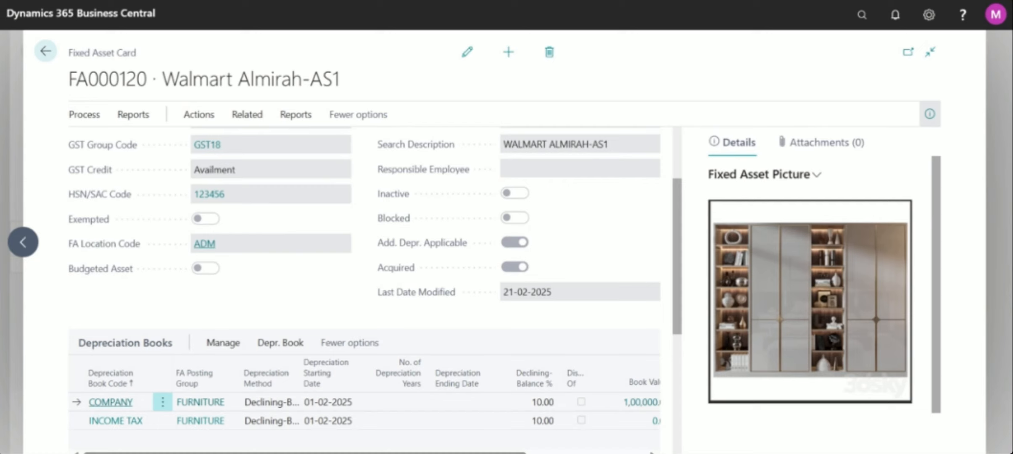
scroll(688, 413, down, 5)
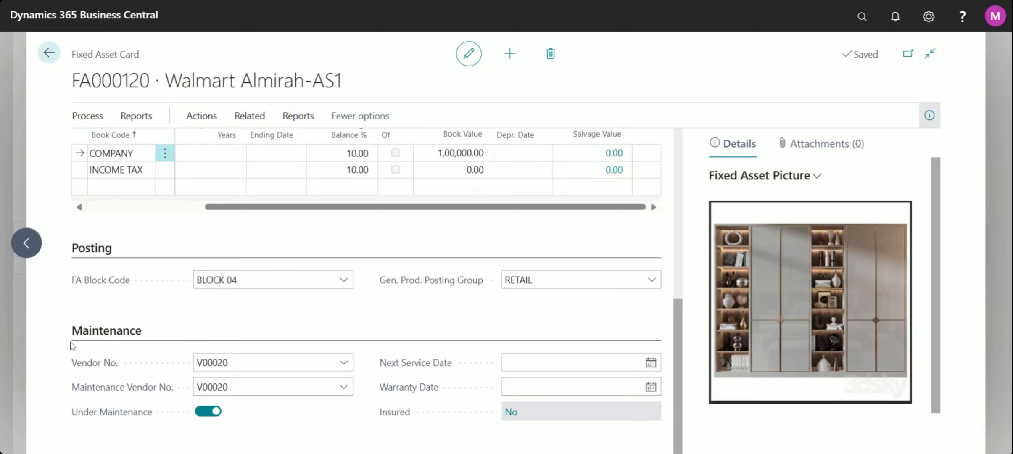
click(264, 362)
click(264, 363)
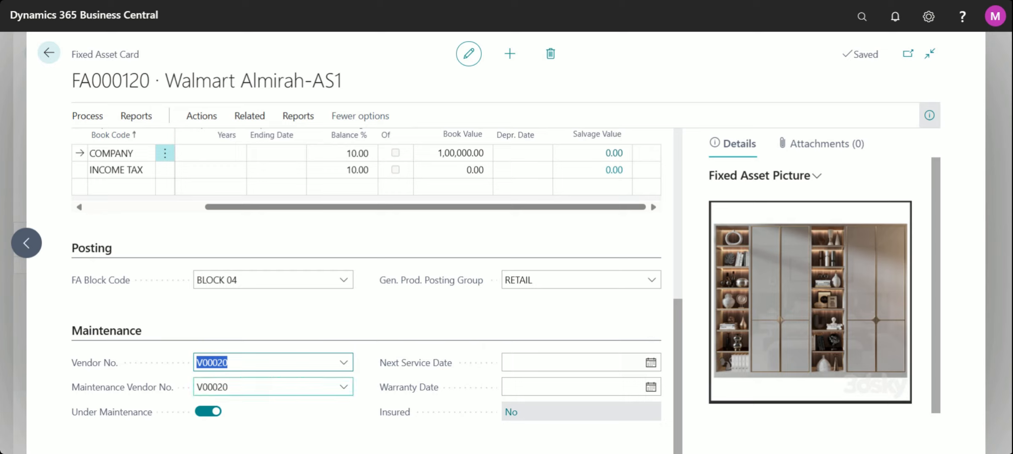
click(270, 387)
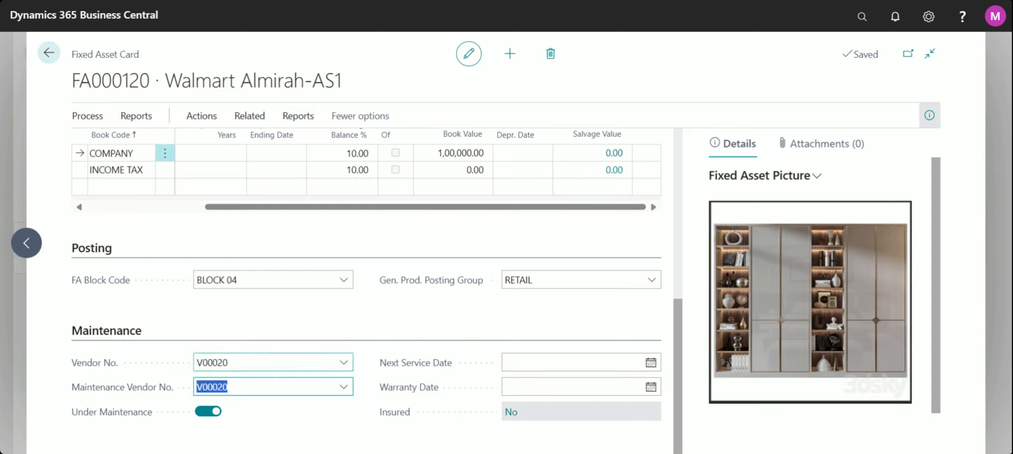
click(269, 363)
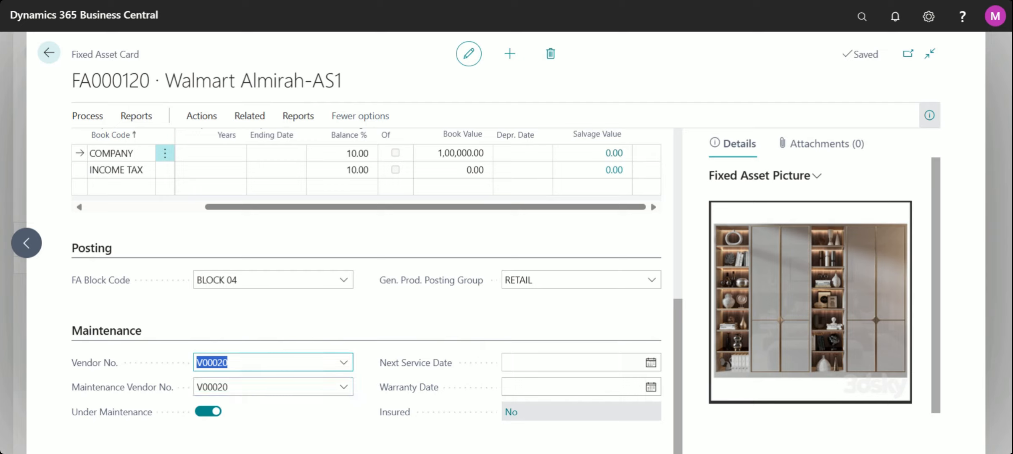
click(269, 363)
click(278, 386)
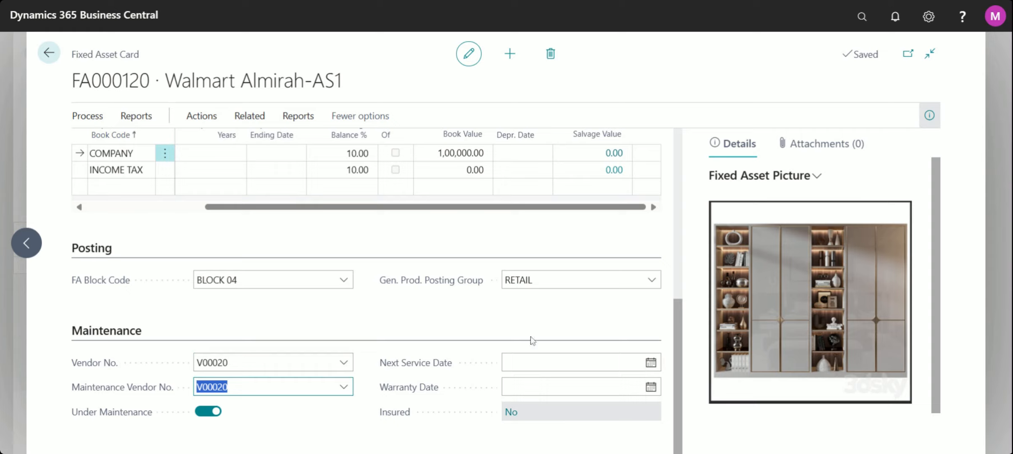
click(680, 352)
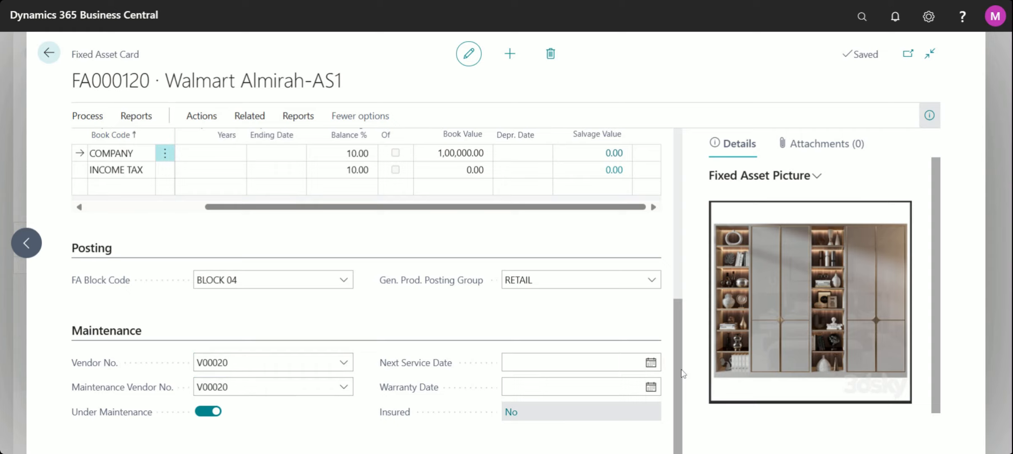
click(319, 362)
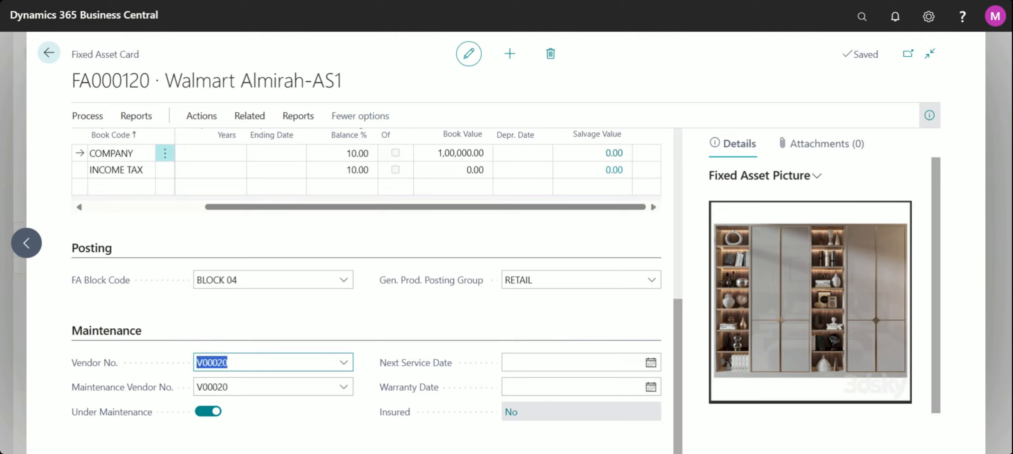
click(246, 385)
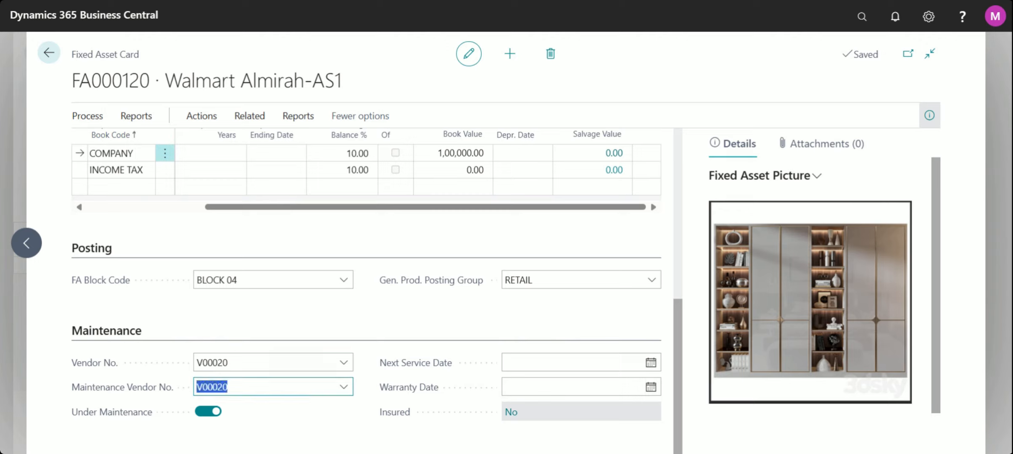
click(253, 362)
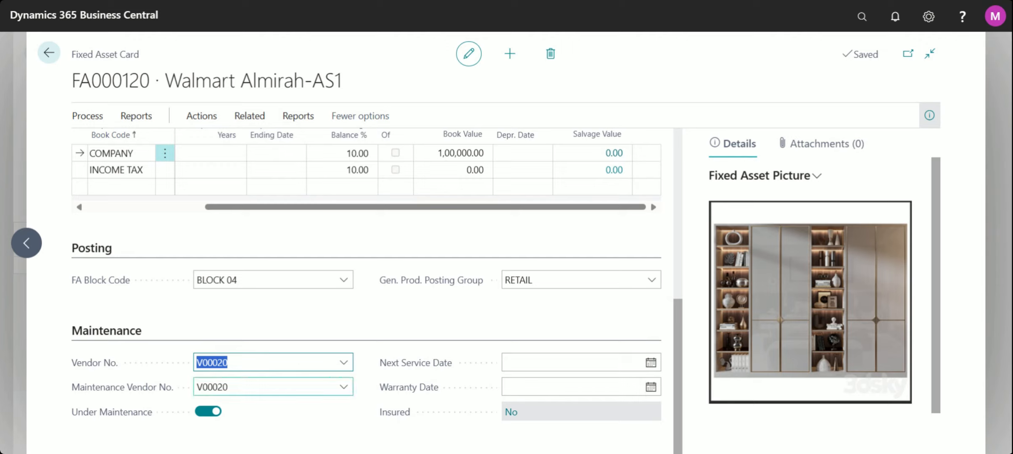
click(269, 387)
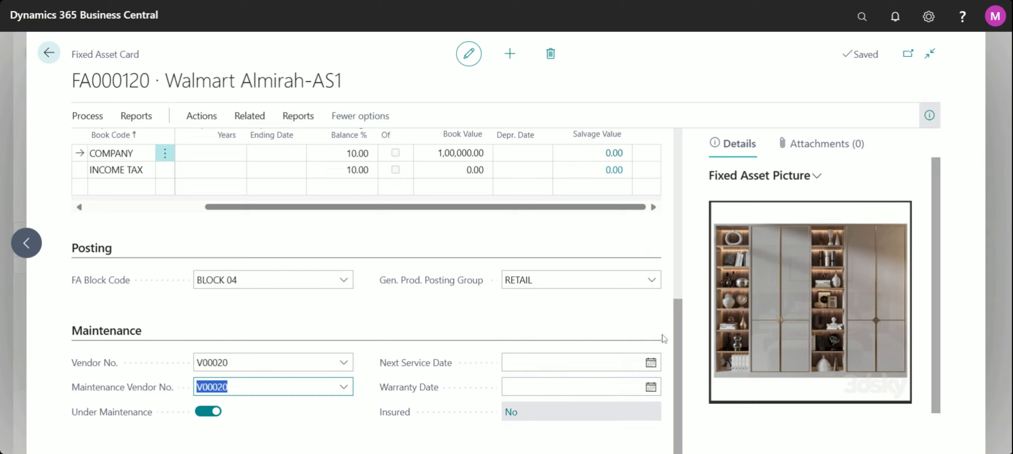
click(48, 57)
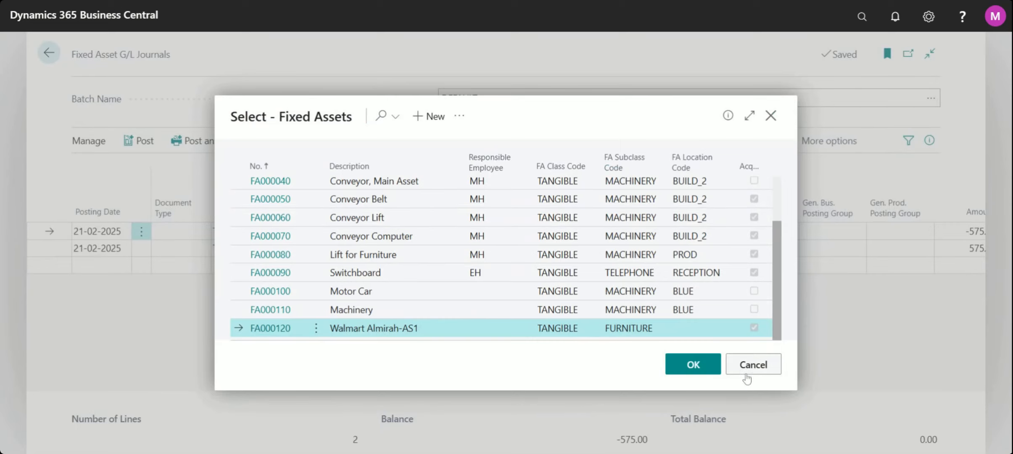
click(752, 365)
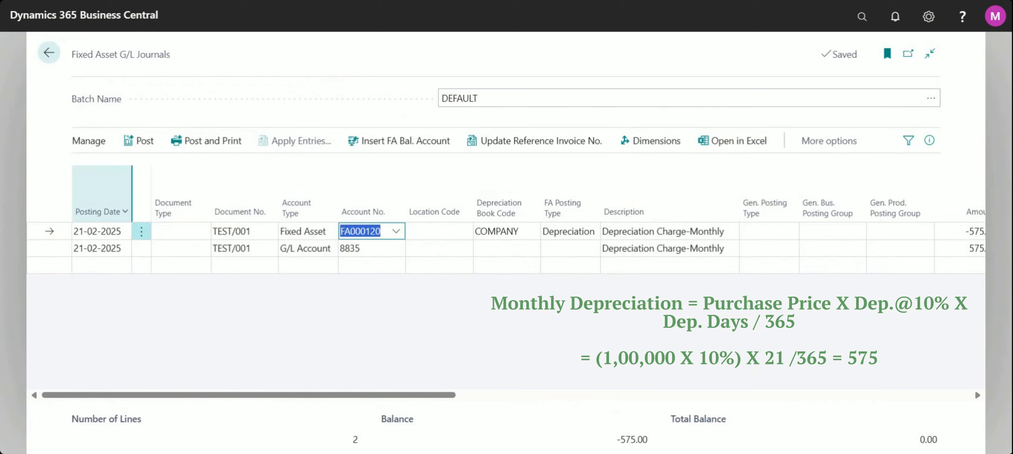
- Delete both TEST/001 depreciation lines from the DEFAULT Fixed Asset G/L Journal batch and leave the journal
click(141, 236)
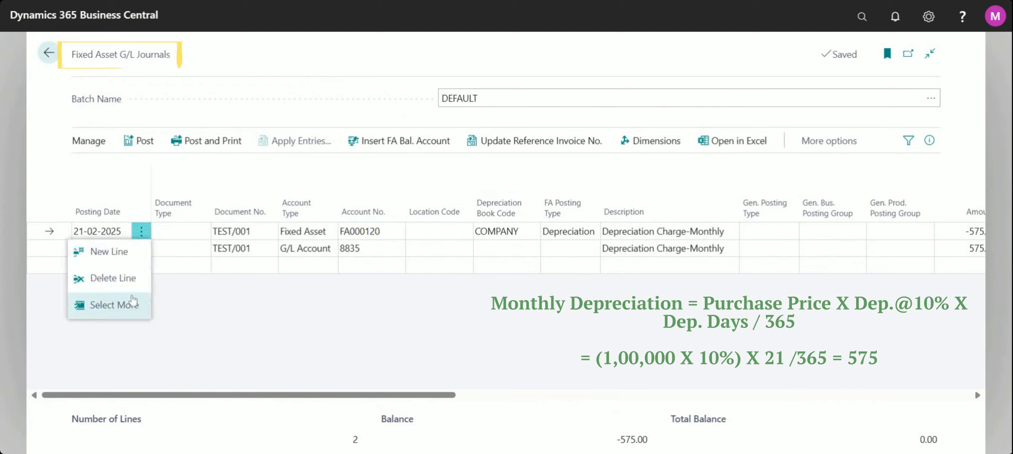
click(142, 301)
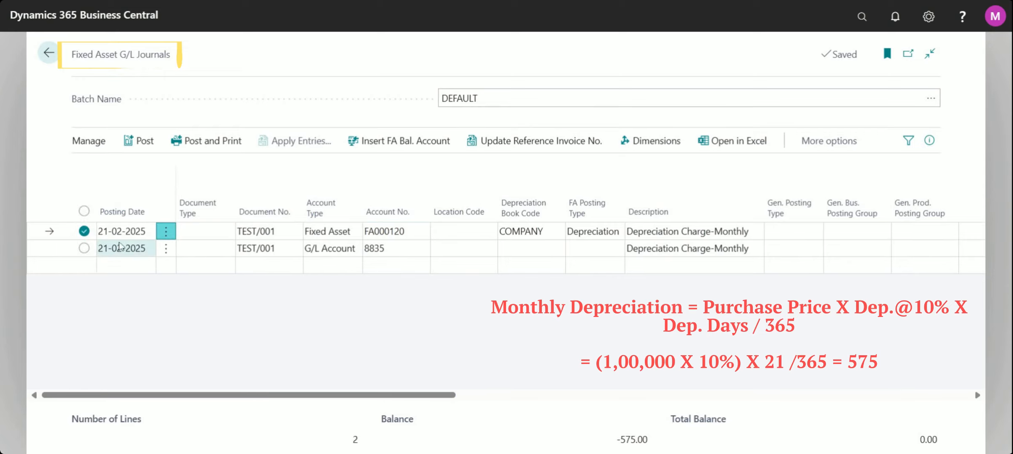
click(84, 248)
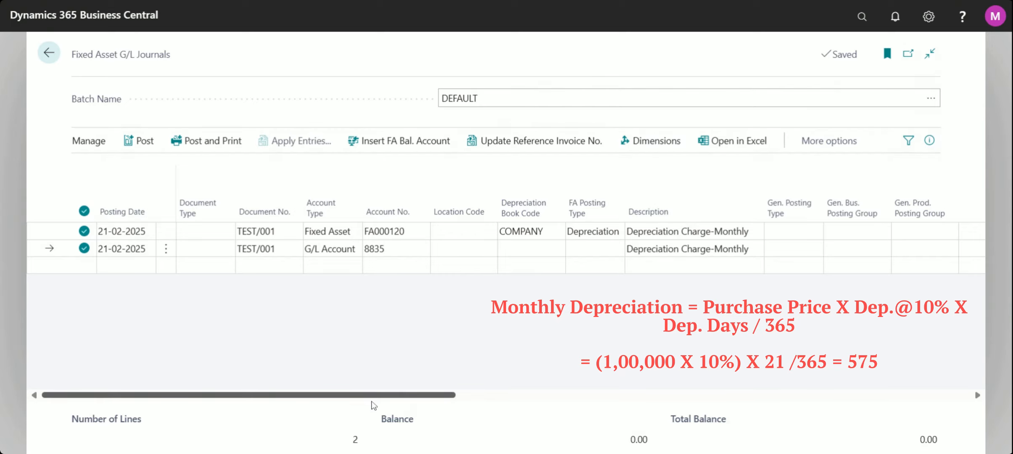
drag(381, 397, 589, 401)
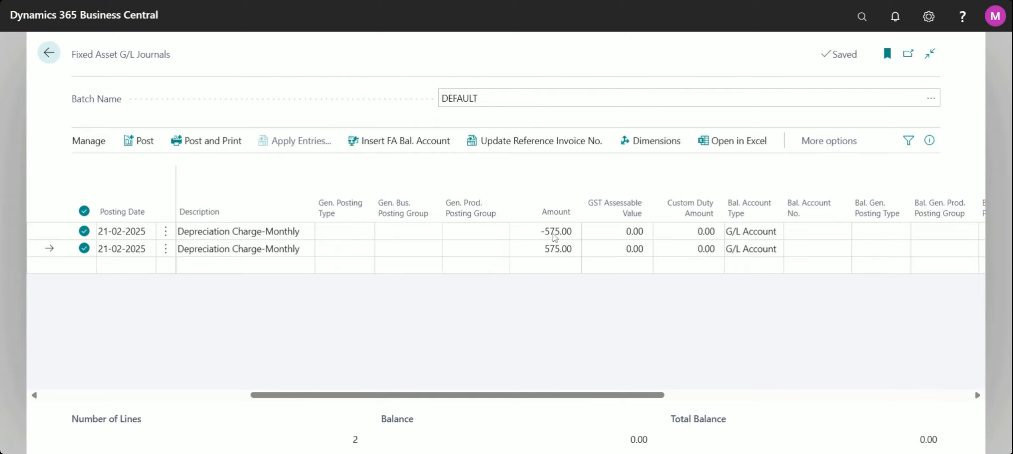
click(88, 142)
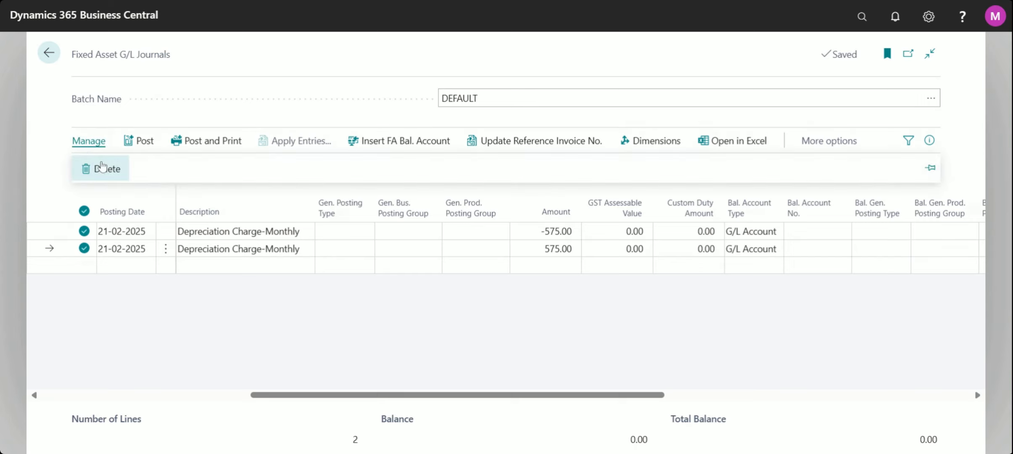
click(102, 169)
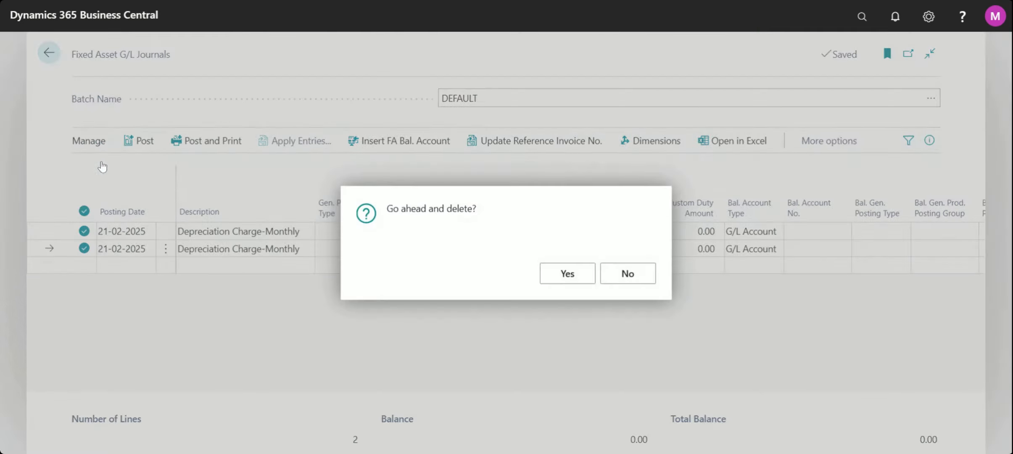
click(576, 279)
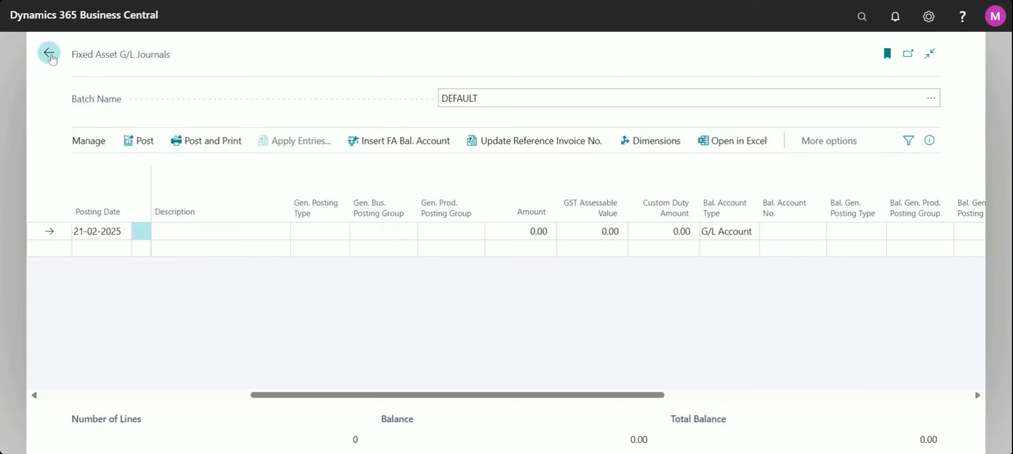
click(48, 60)
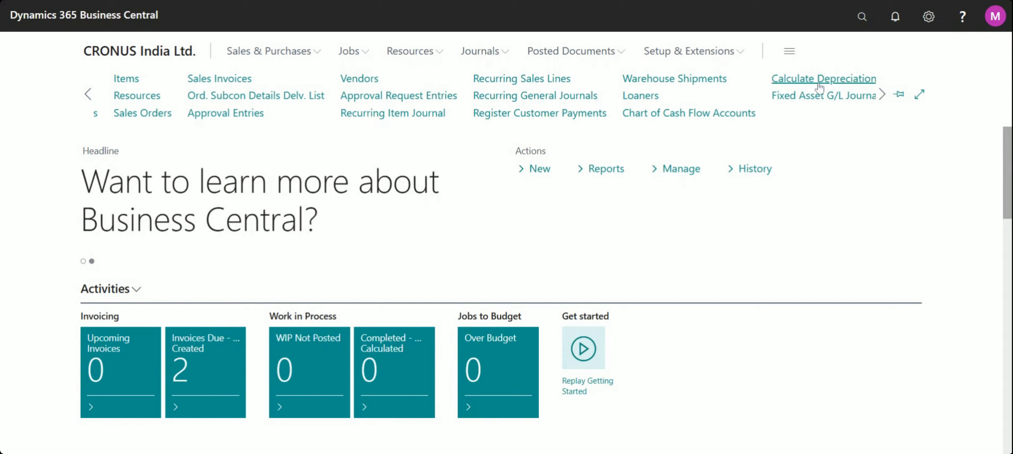
- Calculate depreciation again for the COMPANY book with both posting dates 21-02-2025 and document number TEST/001, and open the Fixed Asset G/L Journal
click(819, 84)
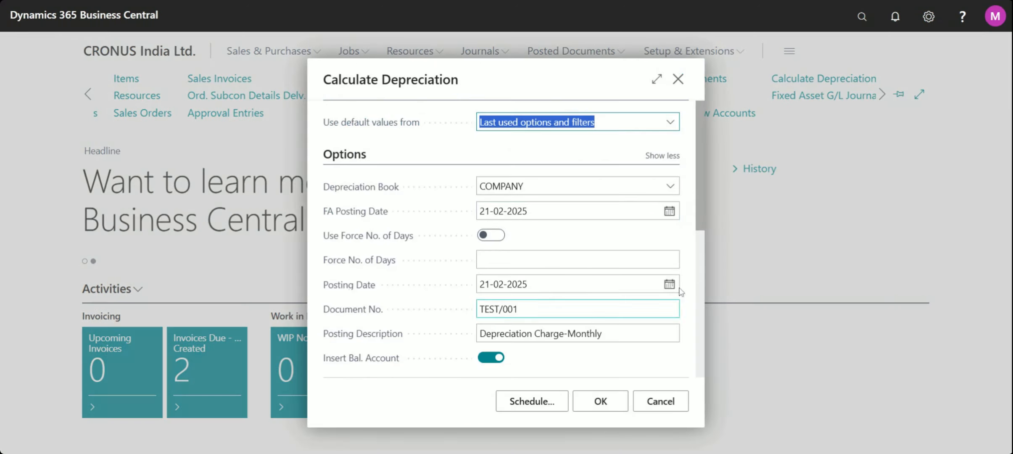
drag(701, 192, 705, 170)
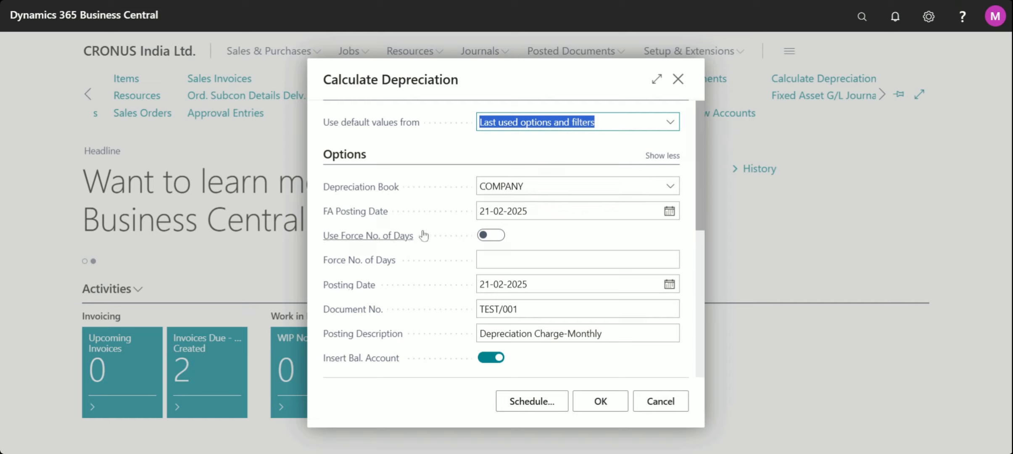
click(568, 211)
key(ctrl+a)
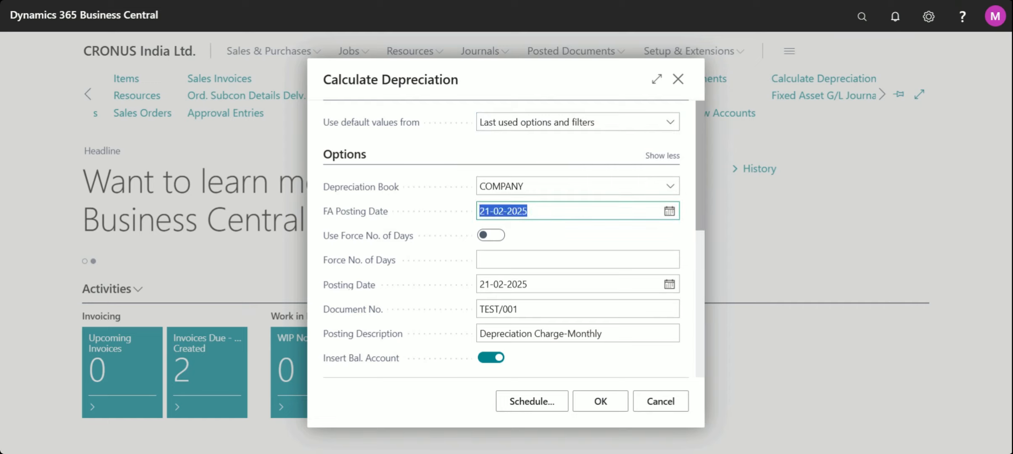
scroll(704, 198, down, 3)
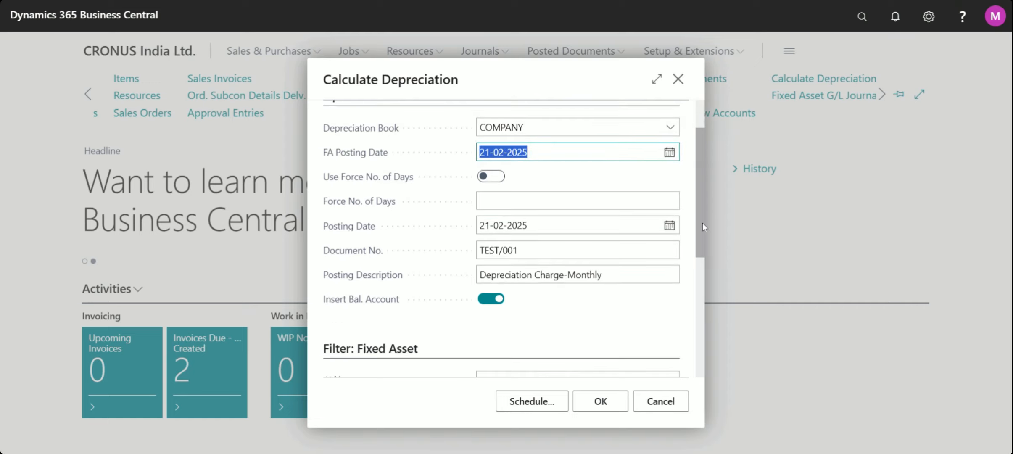
drag(701, 245, 698, 194)
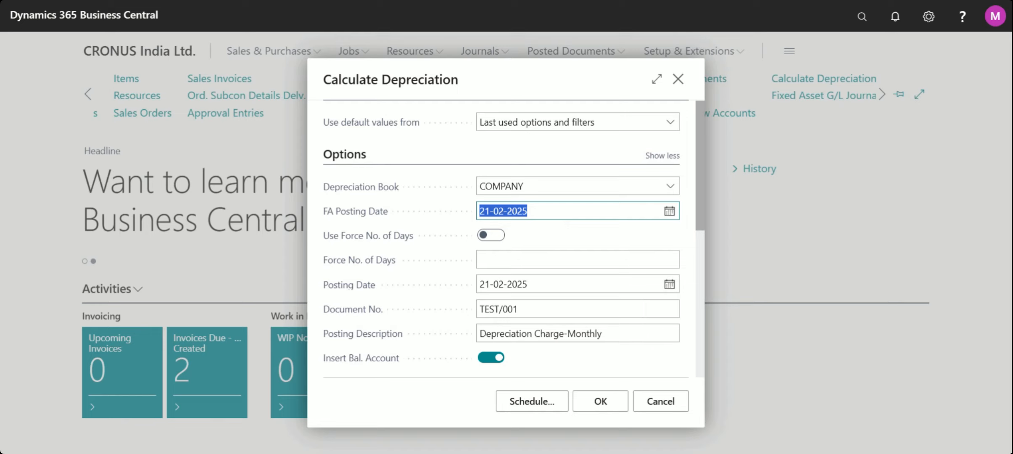
drag(704, 214, 697, 275)
click(601, 403)
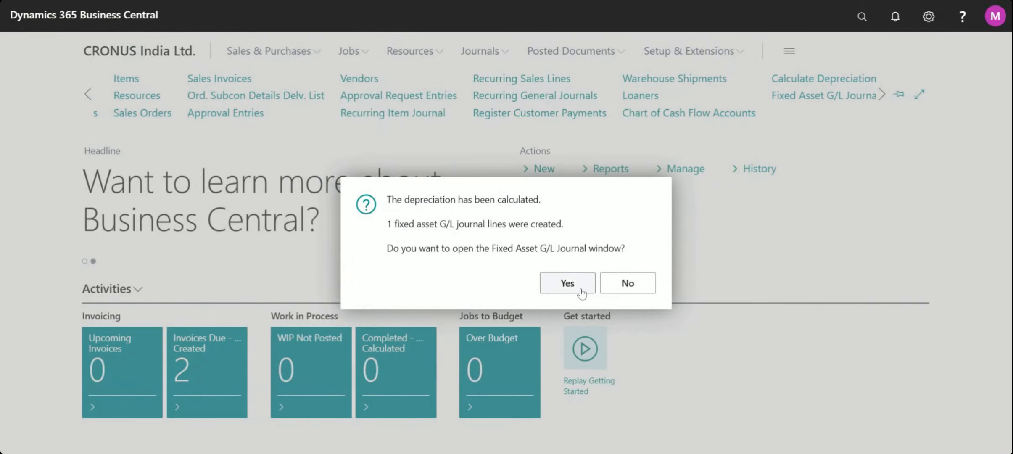
click(567, 283)
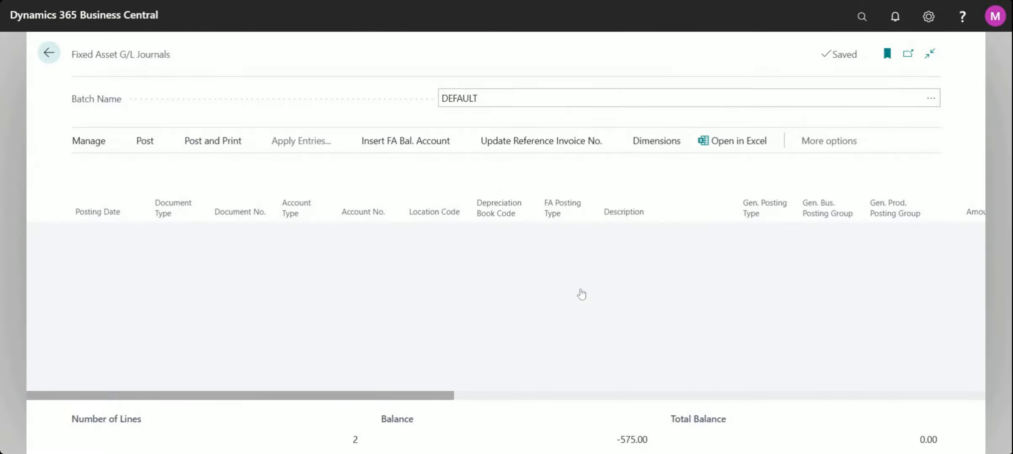
- Check G/L account 8835 in the account lookup of the recalculated balancing line and review the journal lines
click(370, 249)
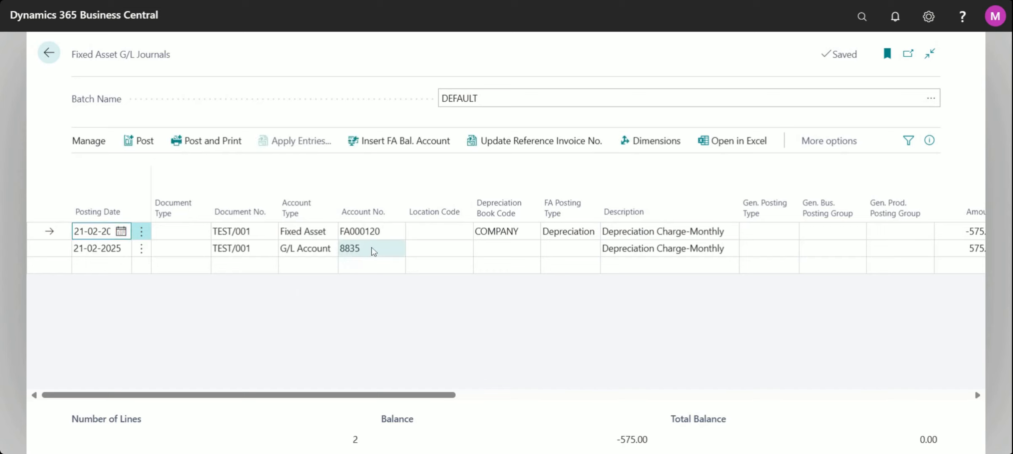
click(397, 249)
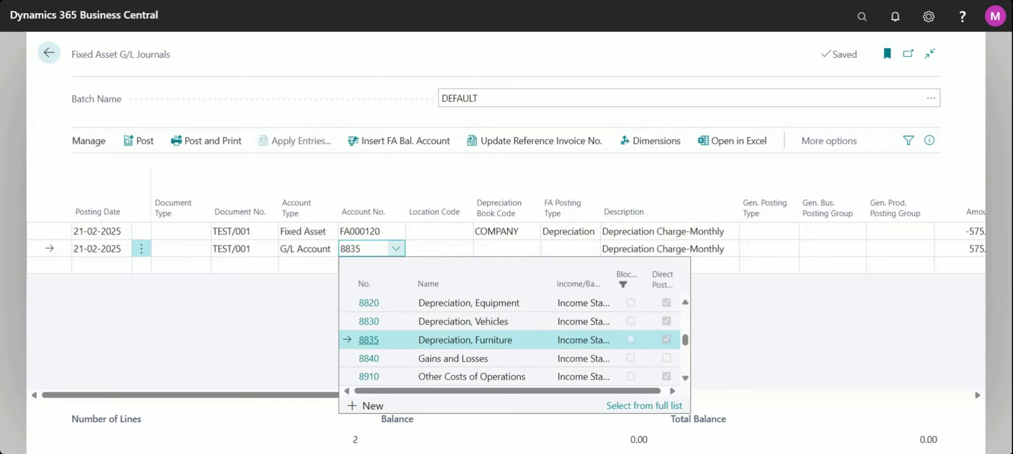
click(309, 311)
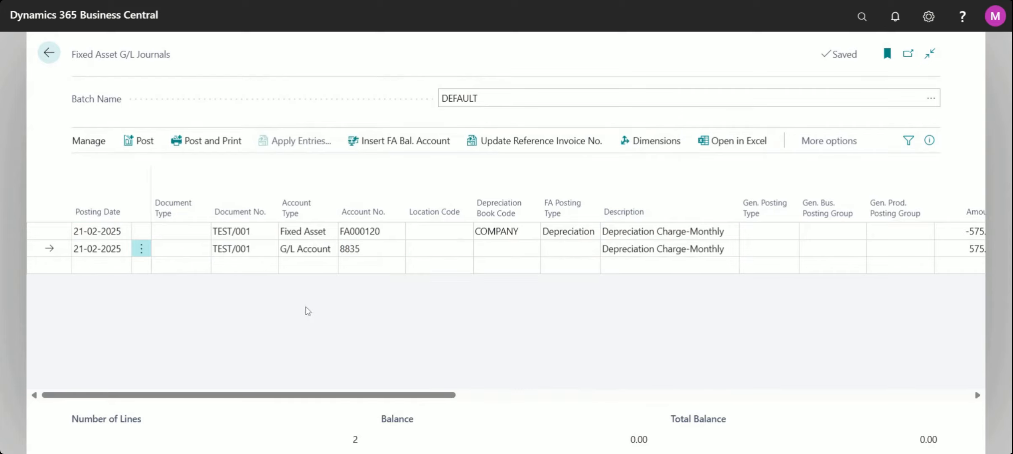
mouse_move(452, 395)
mouse_down()
mouse_move(882, 397)
mouse_move(460, 404)
mouse_up()
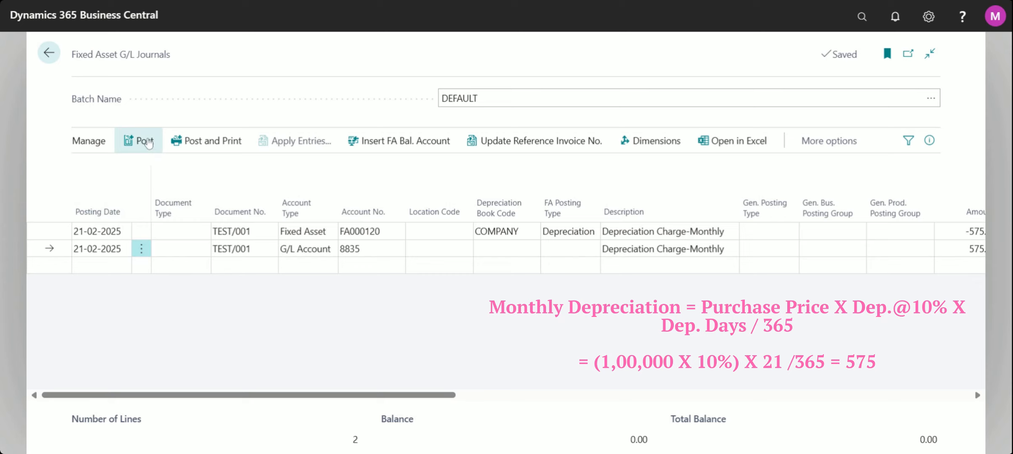
click(145, 142)
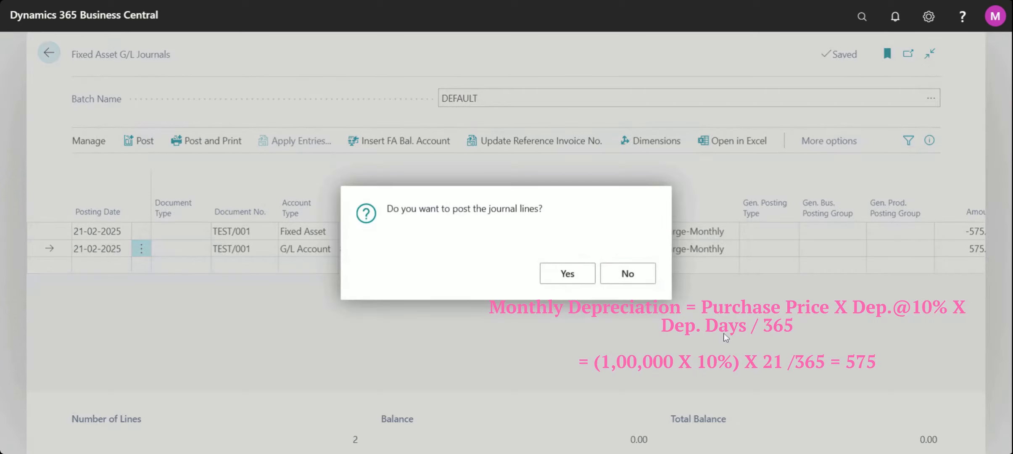
click(642, 281)
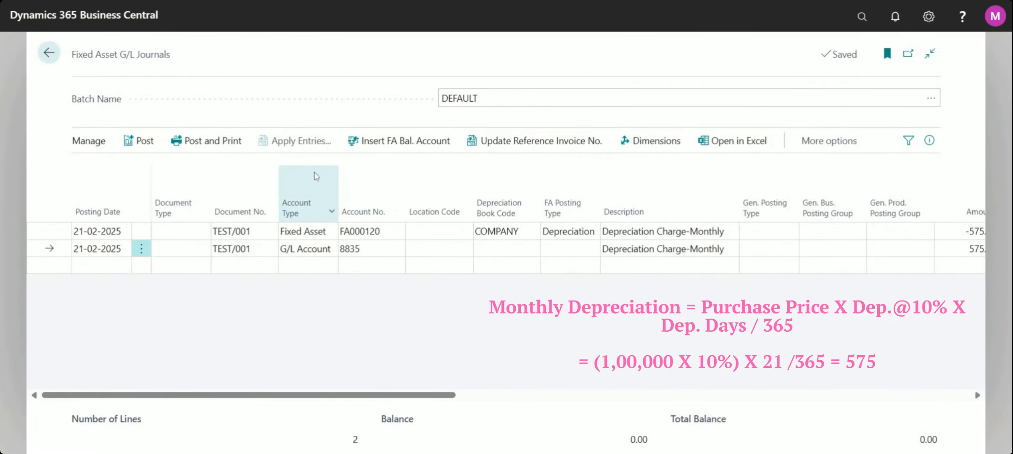
click(140, 143)
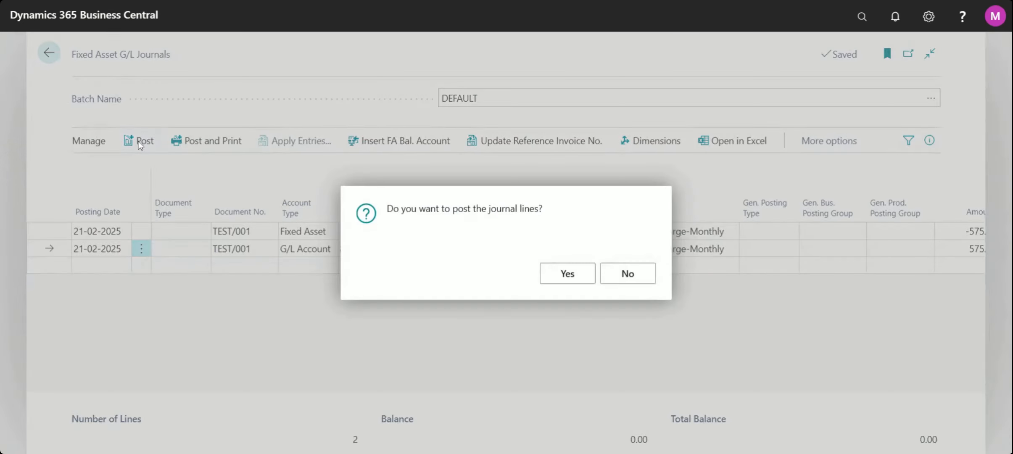
click(624, 273)
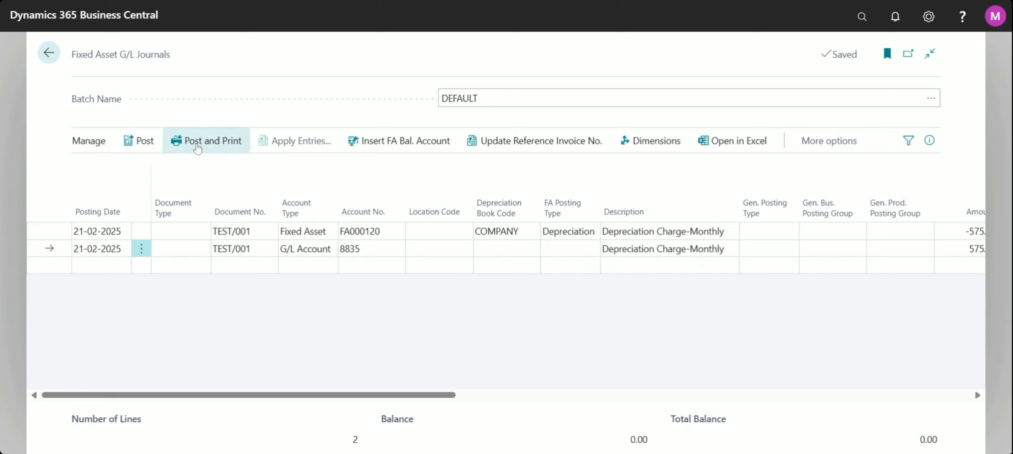
- Post and print the two TEST/001 depreciation journal lines, and leave the Fixed Asset G/L Journal
click(197, 148)
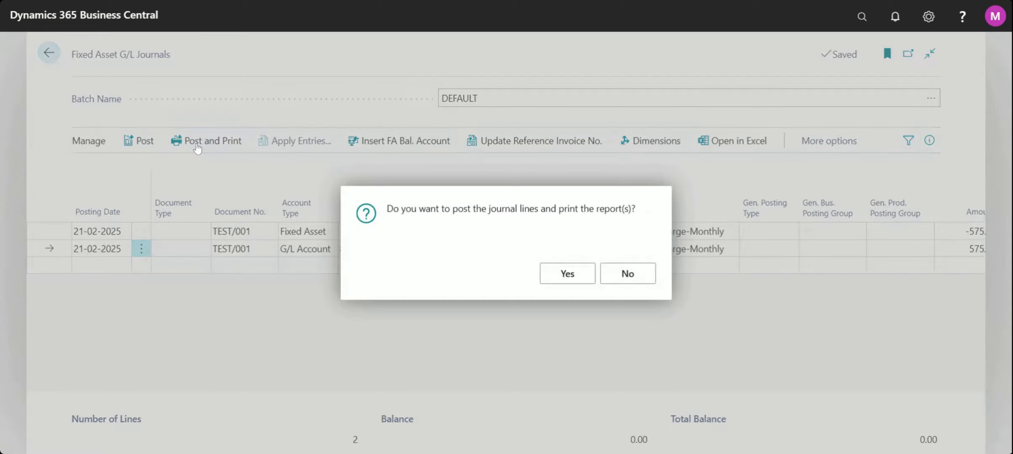
click(547, 278)
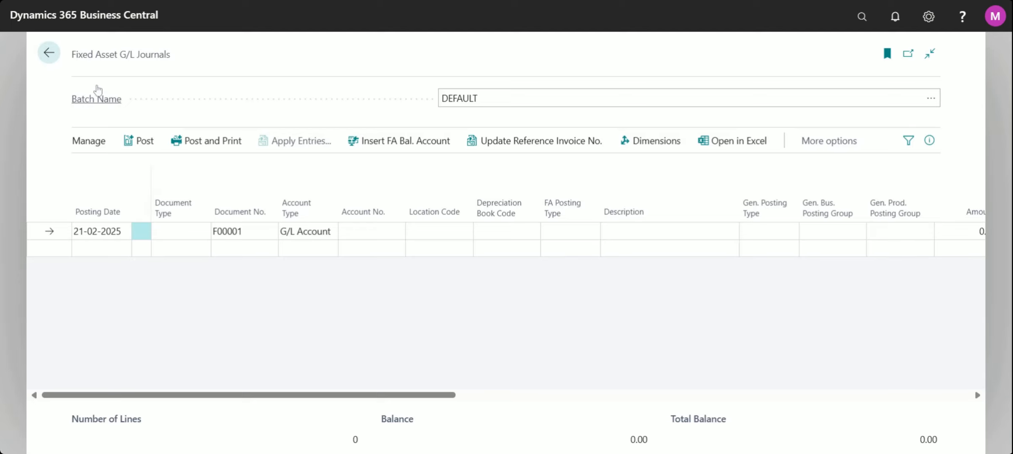
click(46, 51)
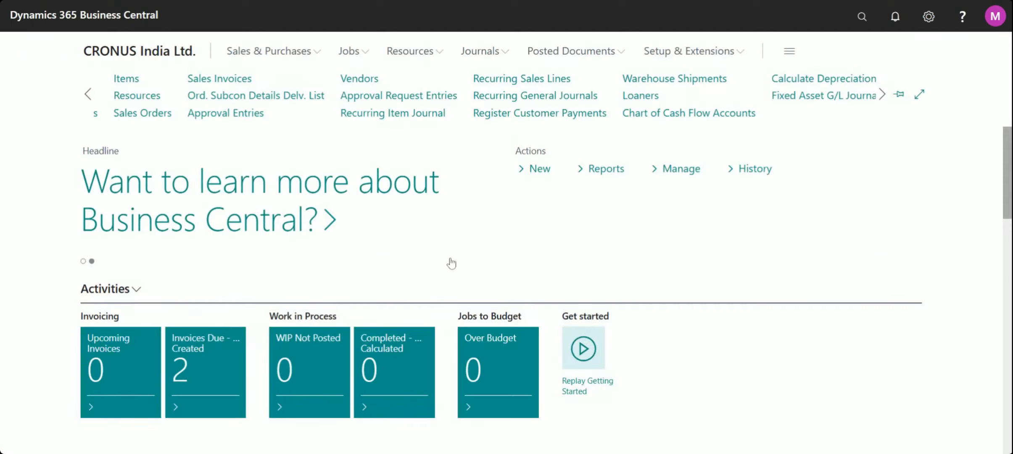
- Find the Fixed Assets list by searching for "fixed ass" and open the card of FA000120, Walmart Almirah-AS1
click(862, 17)
text(fi)
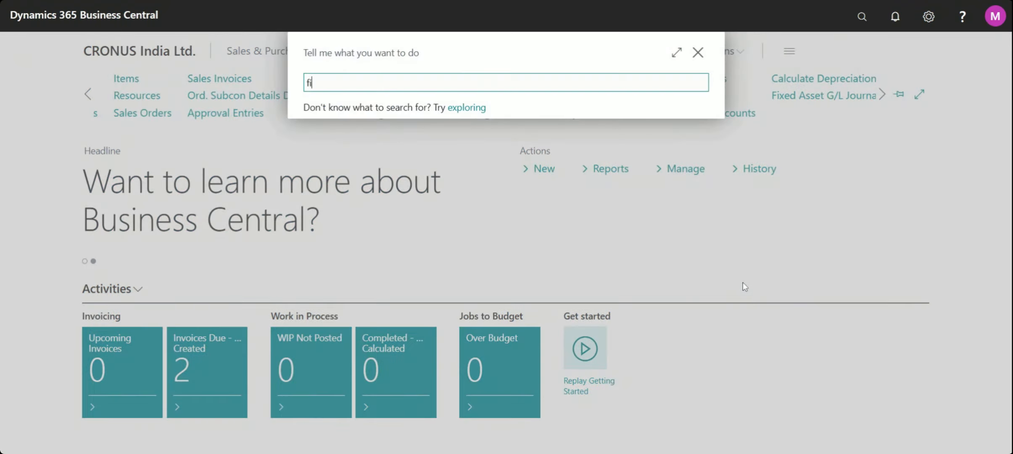
text(xed ass)
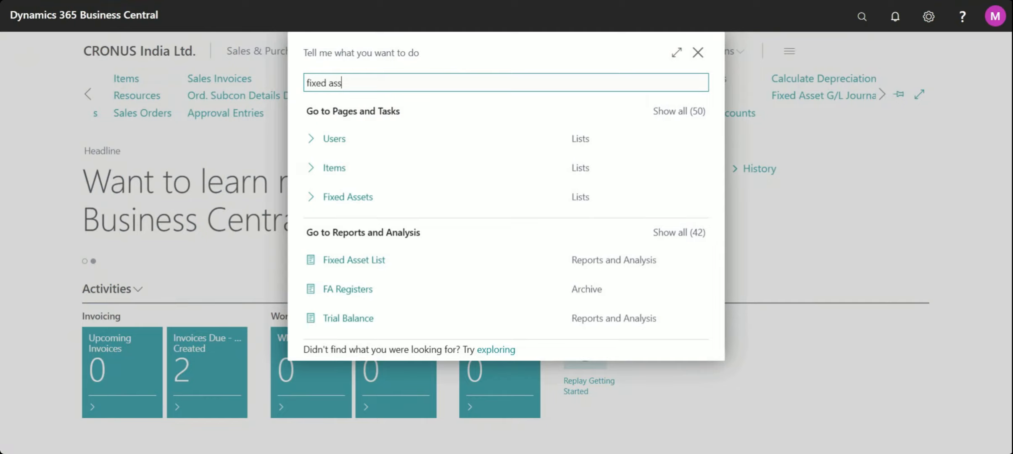
click(343, 139)
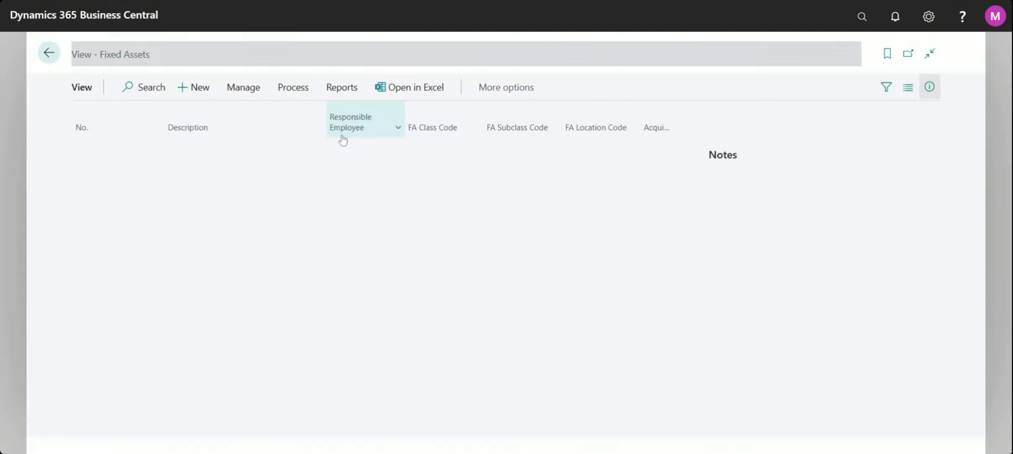
click(154, 395)
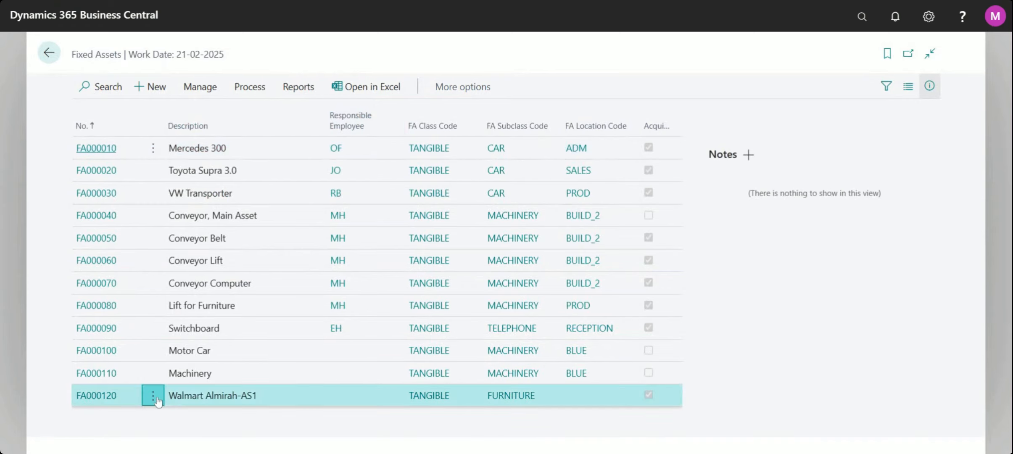
click(109, 318)
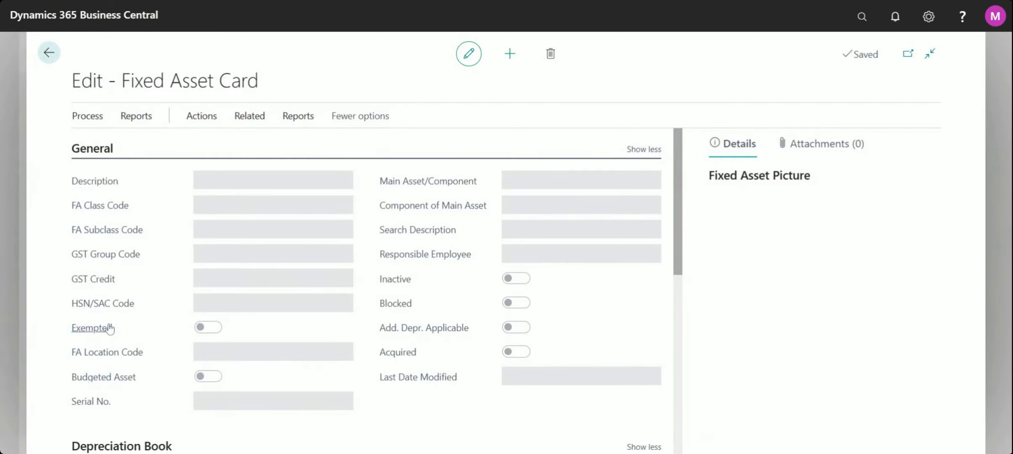
- View the FA ledger entries of FA000120 from its Fixed Asset Card to examine the posted depreciation
scroll(249, 220, down, 3)
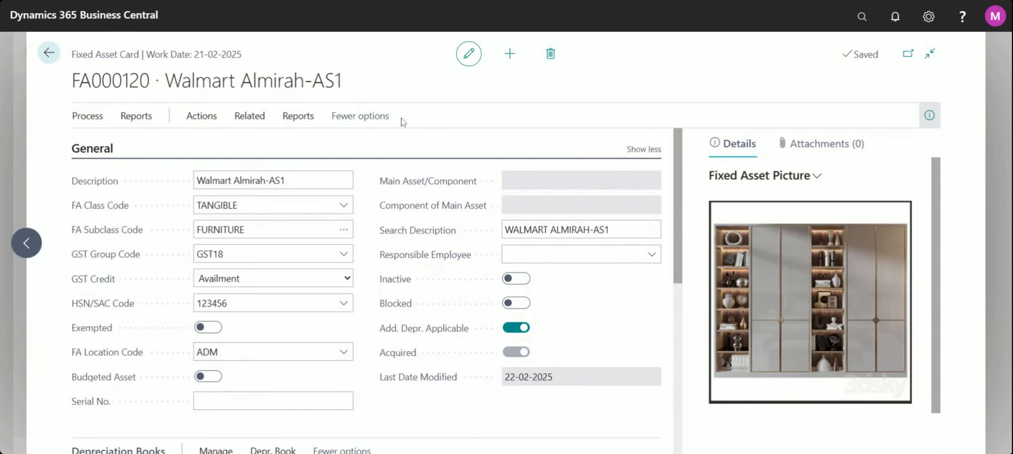
click(250, 116)
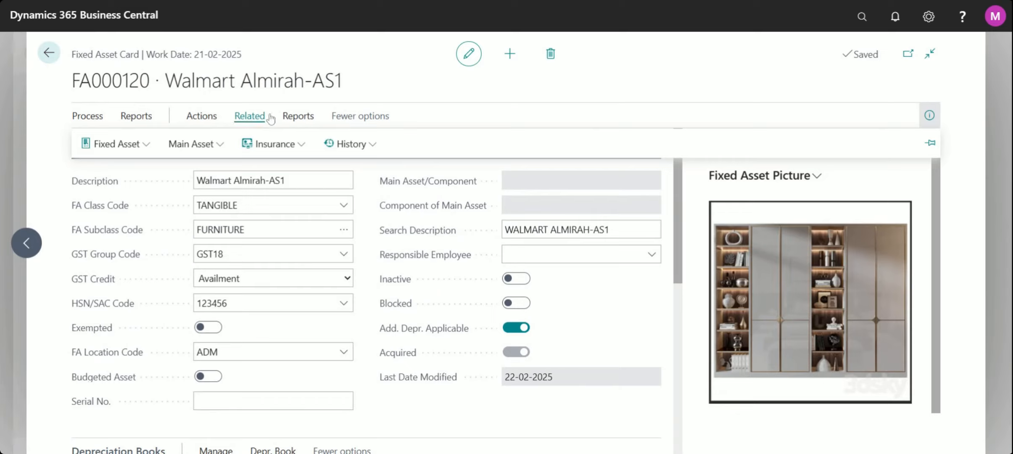
click(379, 151)
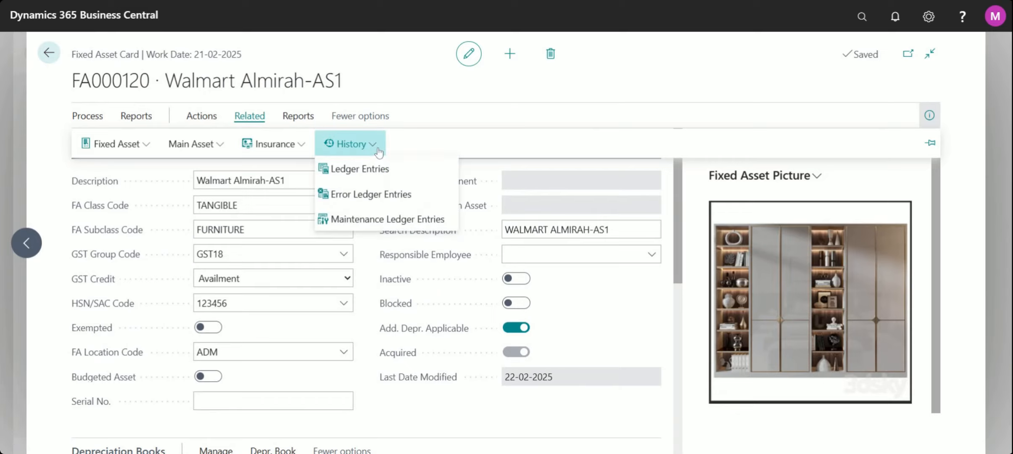
click(370, 166)
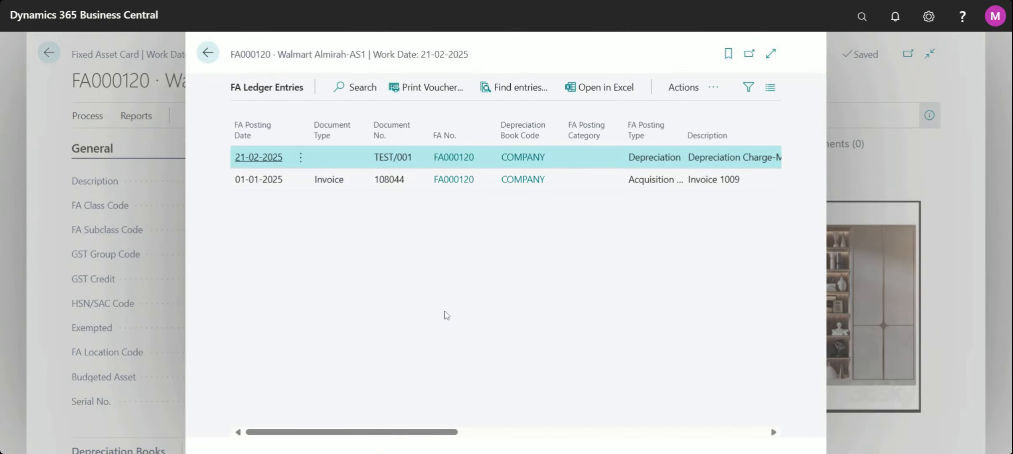
- Examine the amount, depreciation days and G/L entry columns of the depreciation and acquisition cost entries for FA000120
click(346, 188)
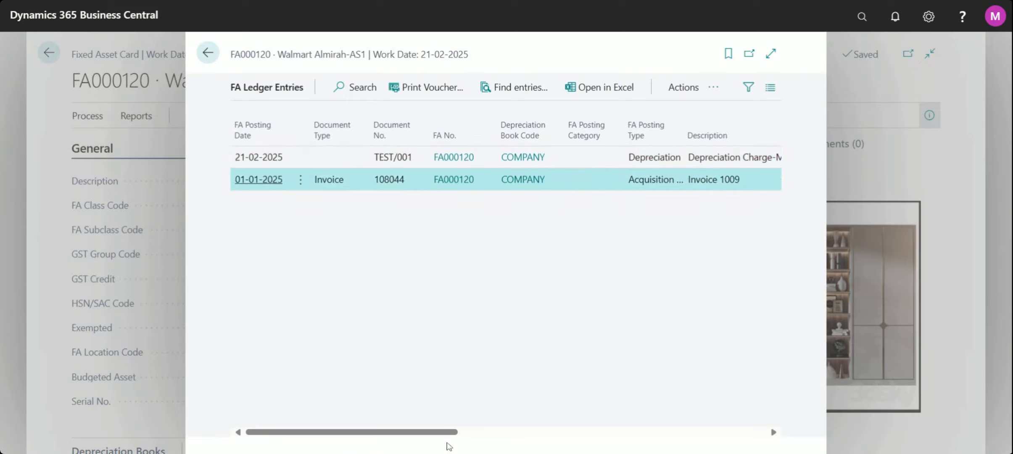
drag(447, 438, 525, 434)
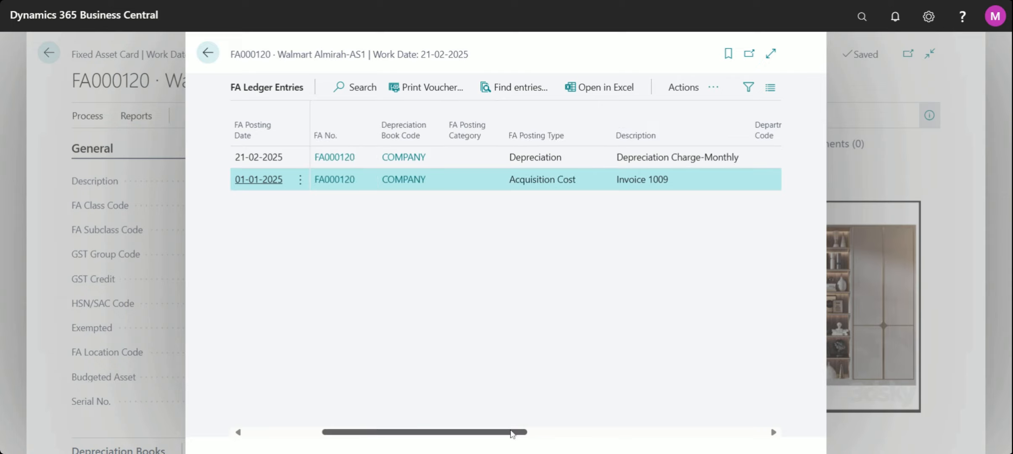
drag(516, 430, 629, 438)
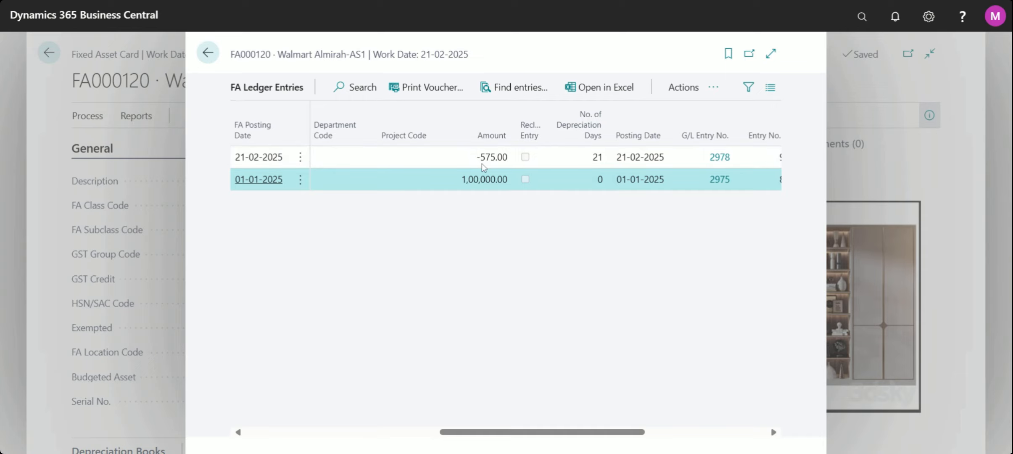
drag(657, 439, 676, 439)
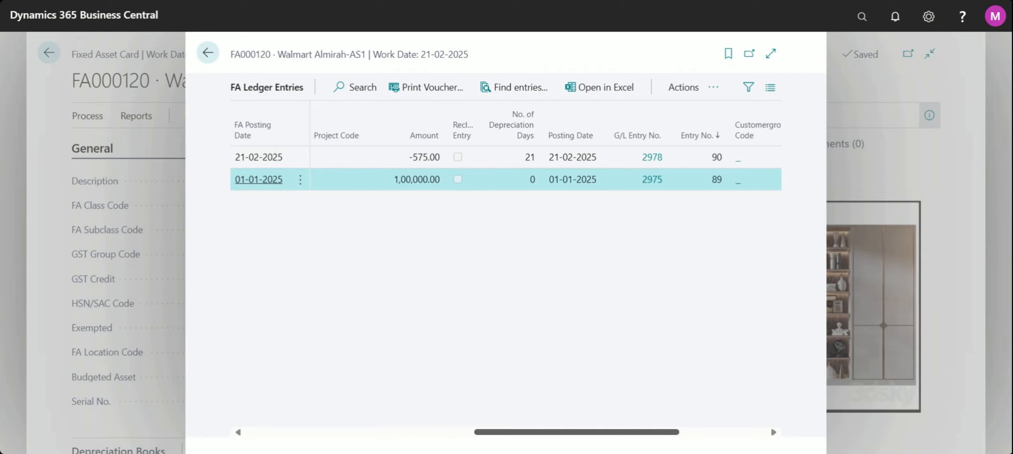
drag(676, 437, 233, 228)
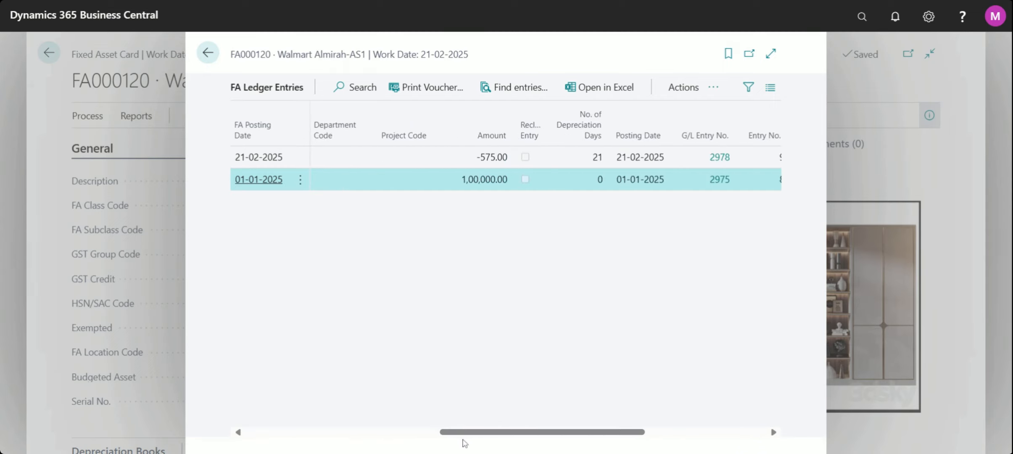
drag(464, 441, 220, 432)
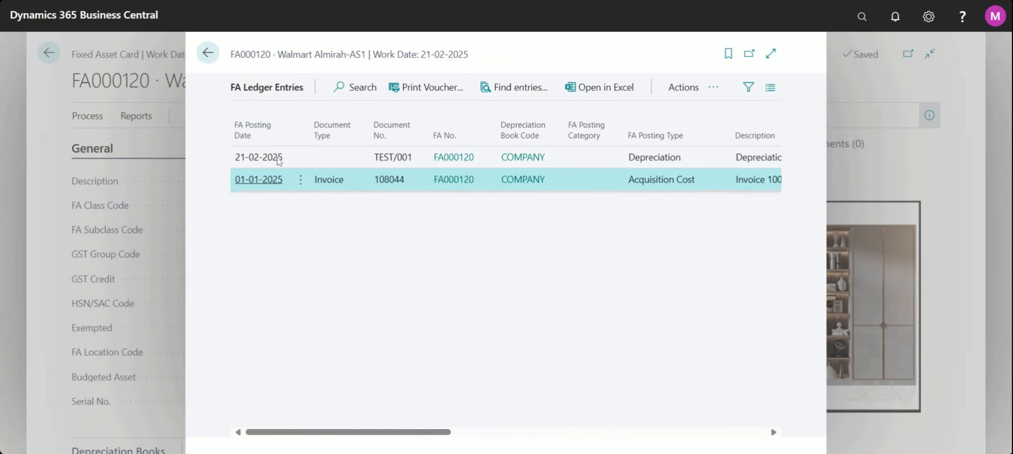
click(300, 157)
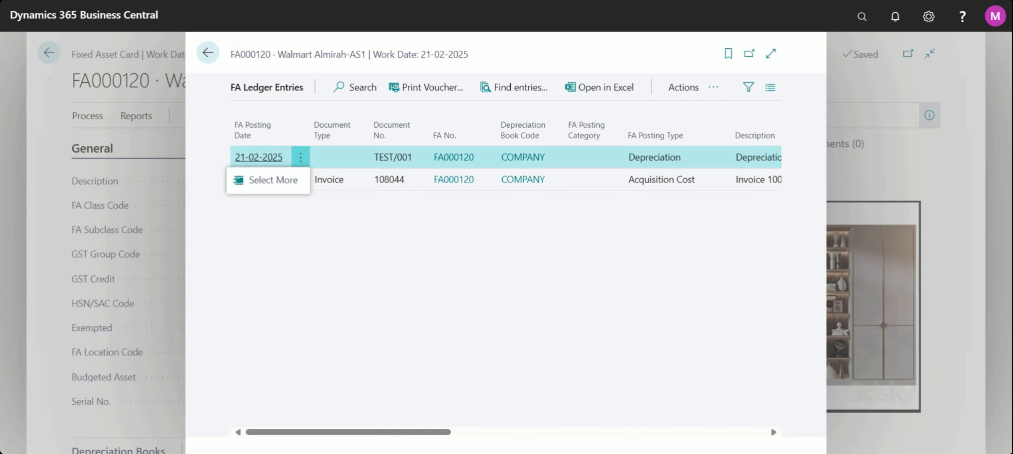
click(713, 89)
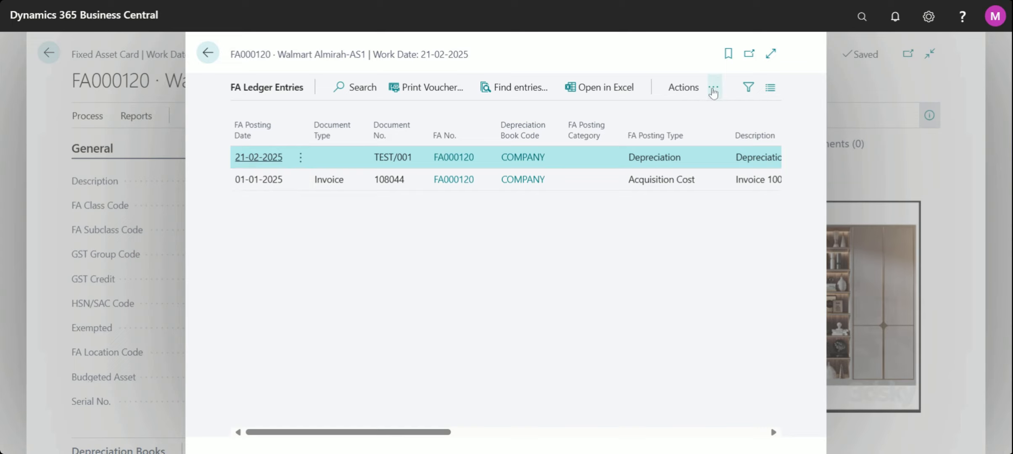
mouse_move(706, 118)
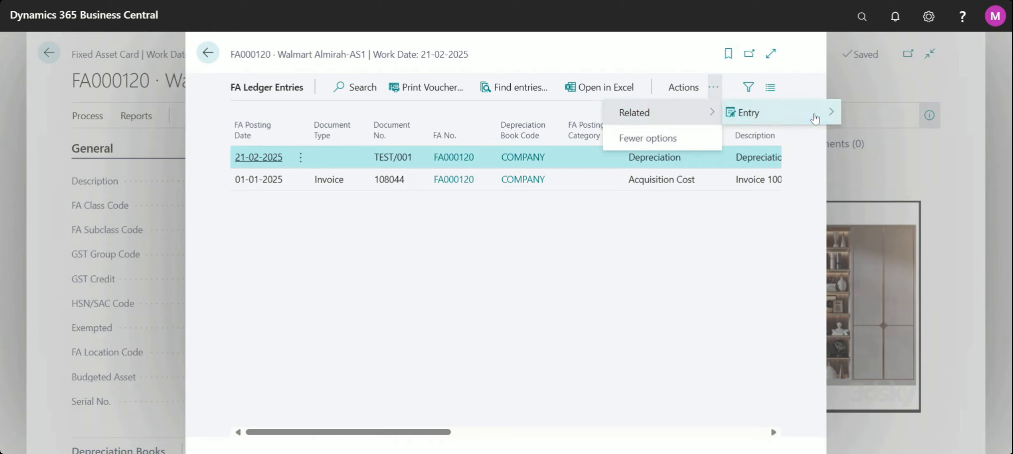
mouse_move(828, 120)
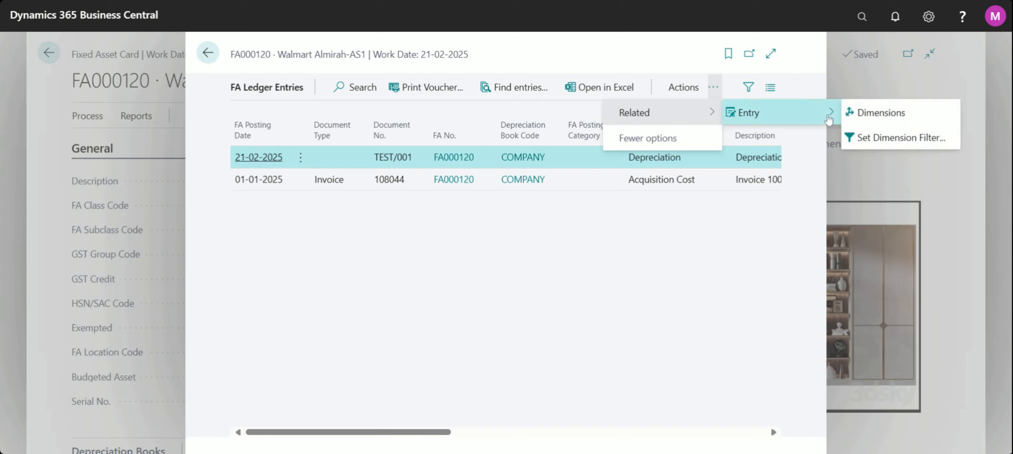
click(680, 96)
click(681, 95)
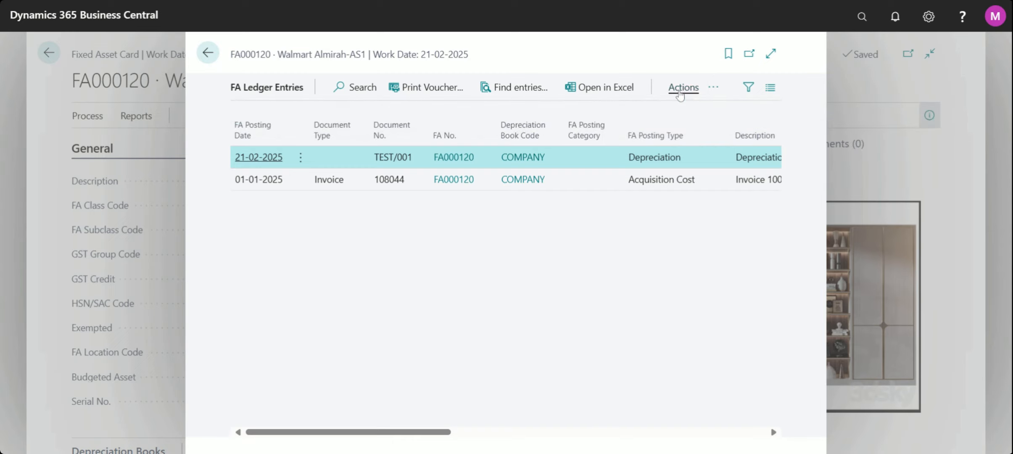
click(680, 96)
click(297, 119)
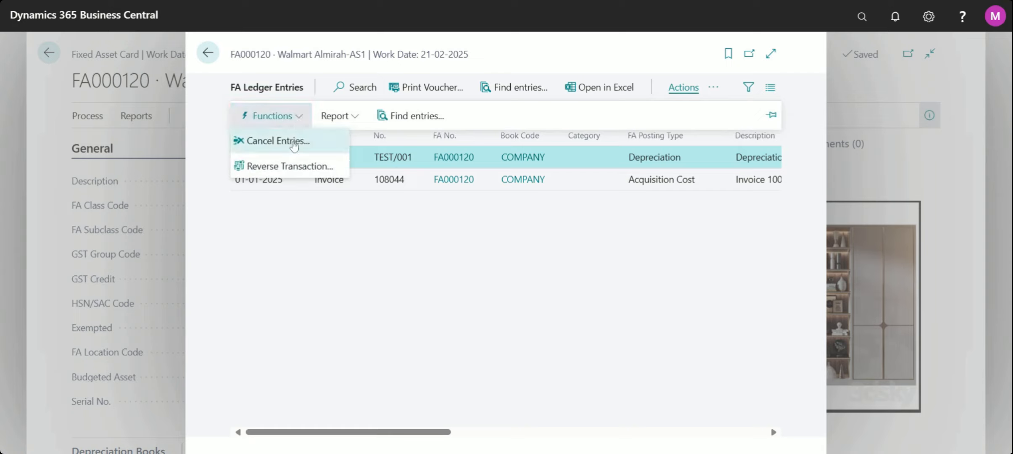
click(710, 268)
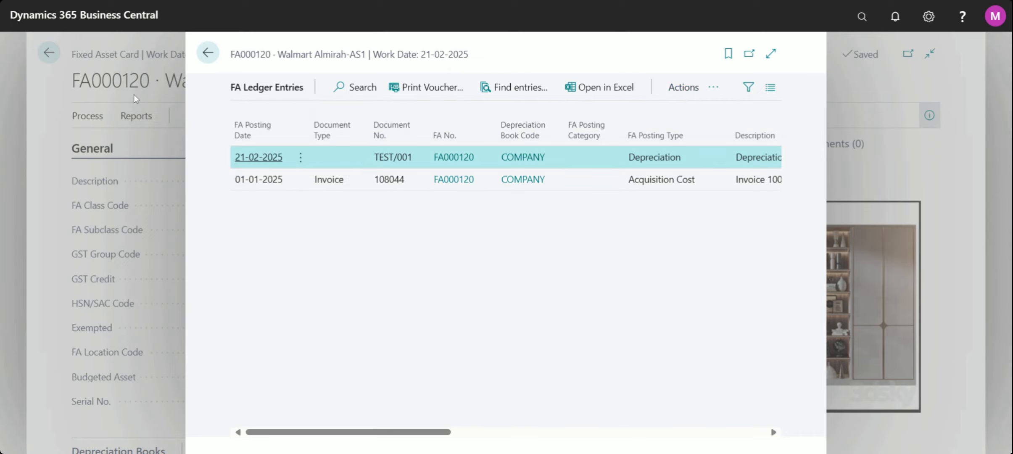
- Check the COMPANY line in the FA depreciation books of FA000120, and return to the Fixed Asset Card
click(207, 52)
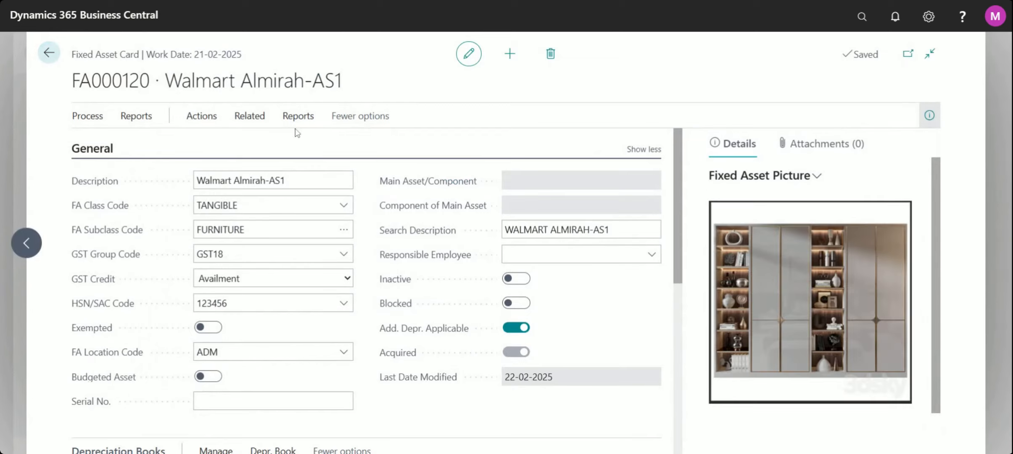
click(251, 126)
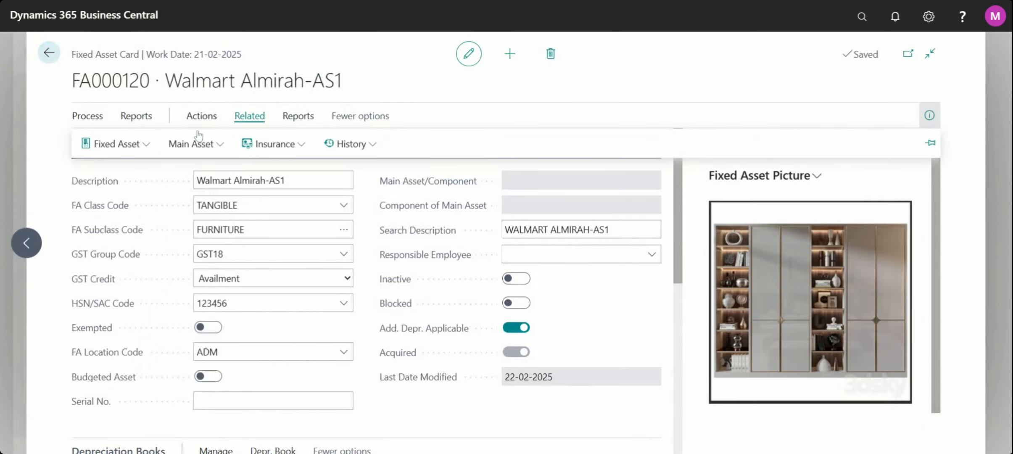
click(147, 148)
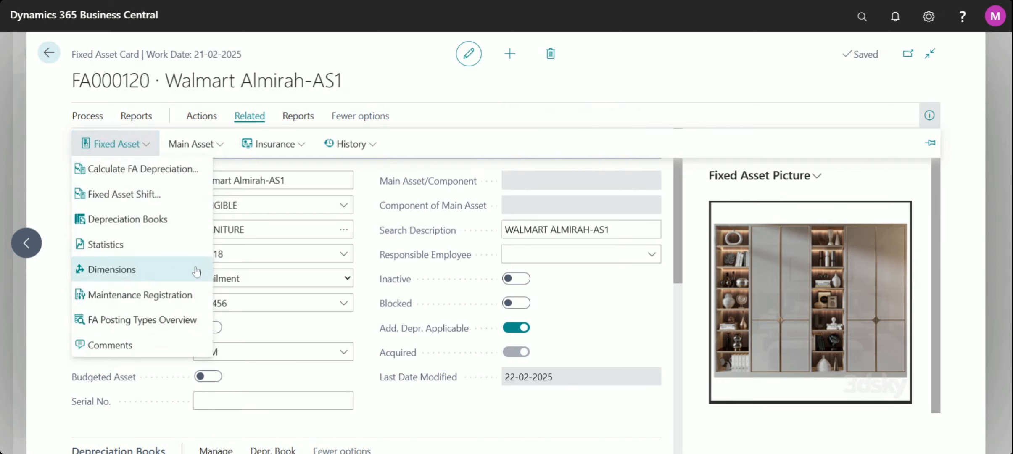
click(150, 230)
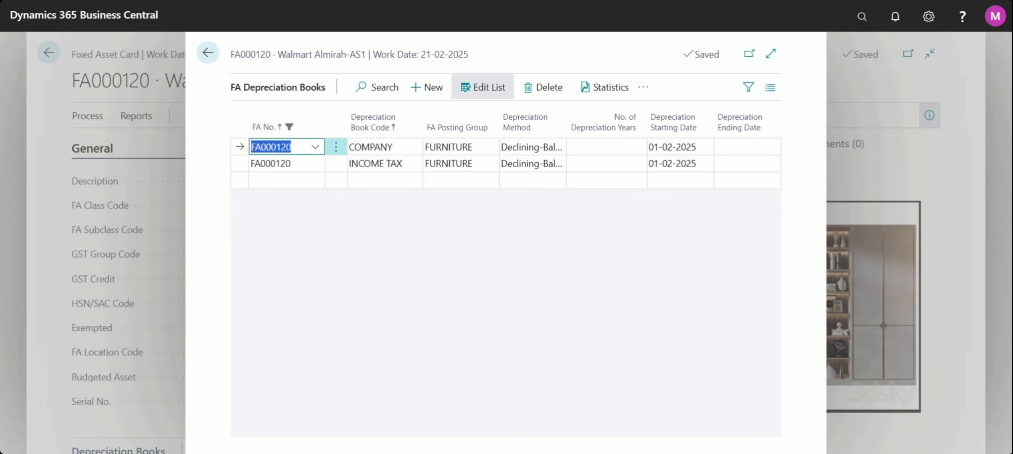
click(393, 147)
double_click(393, 147)
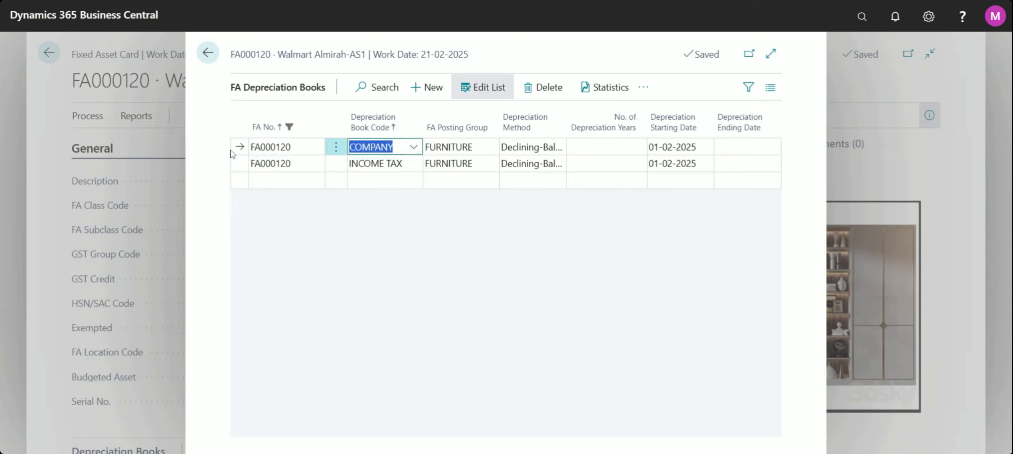
click(244, 152)
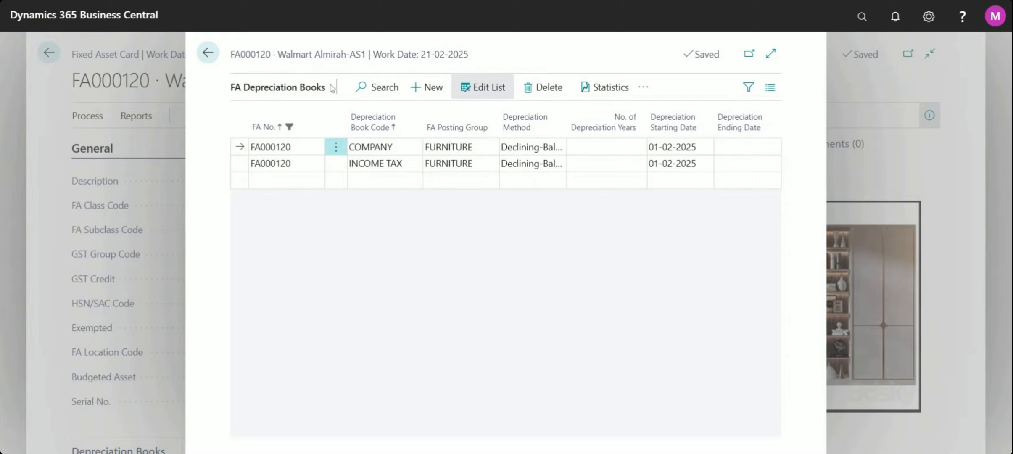
click(651, 92)
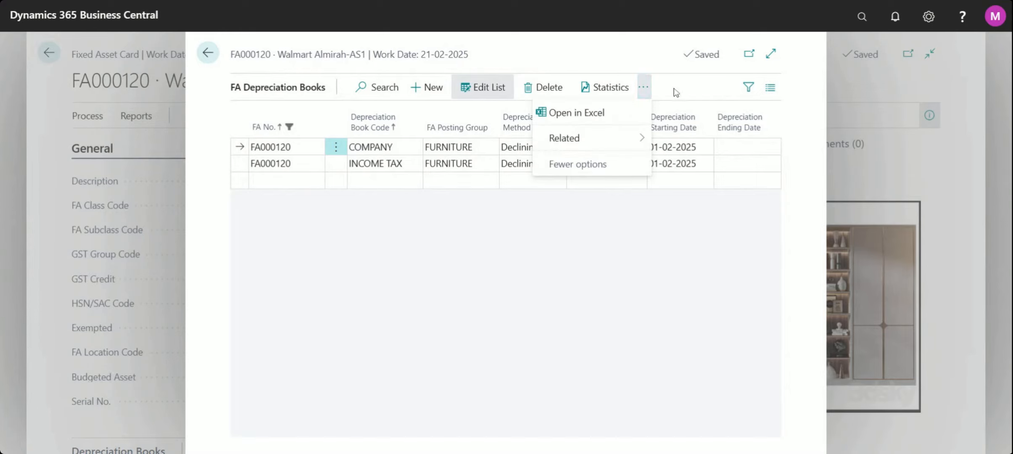
key(Escape)
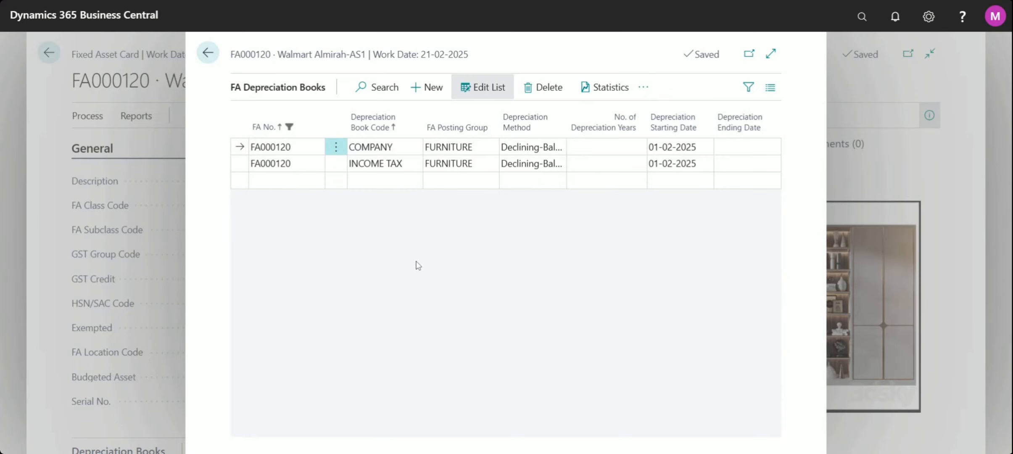
key(Escape)
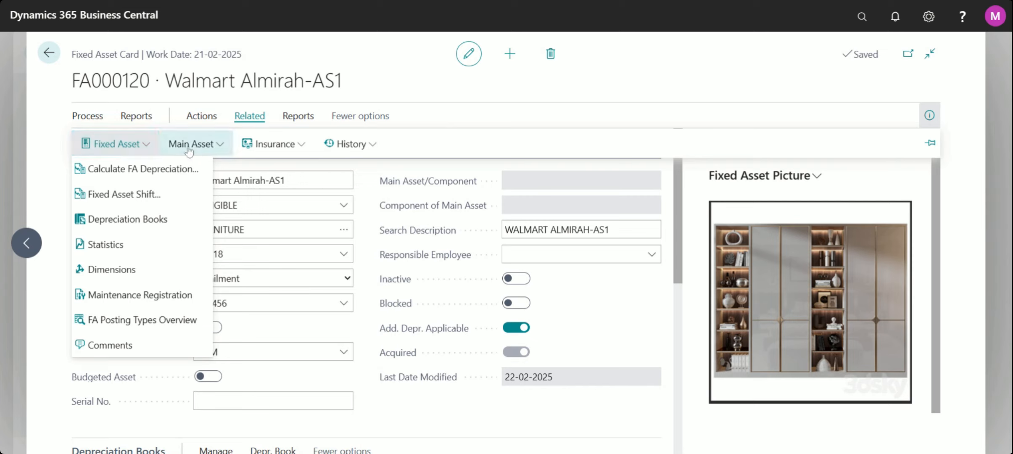
- View the ledger entries of FA000120 from its card again and review the description, amount and depreciation days of the depreciation entry
click(379, 147)
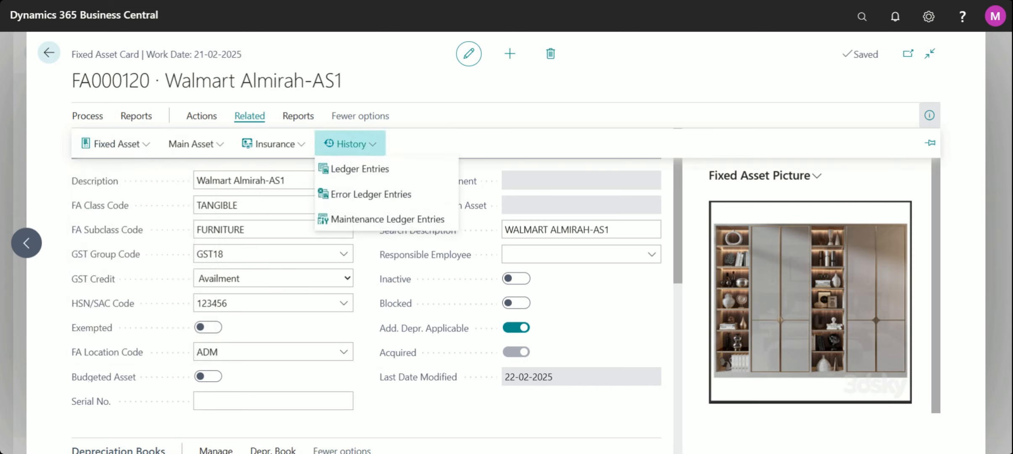
click(380, 173)
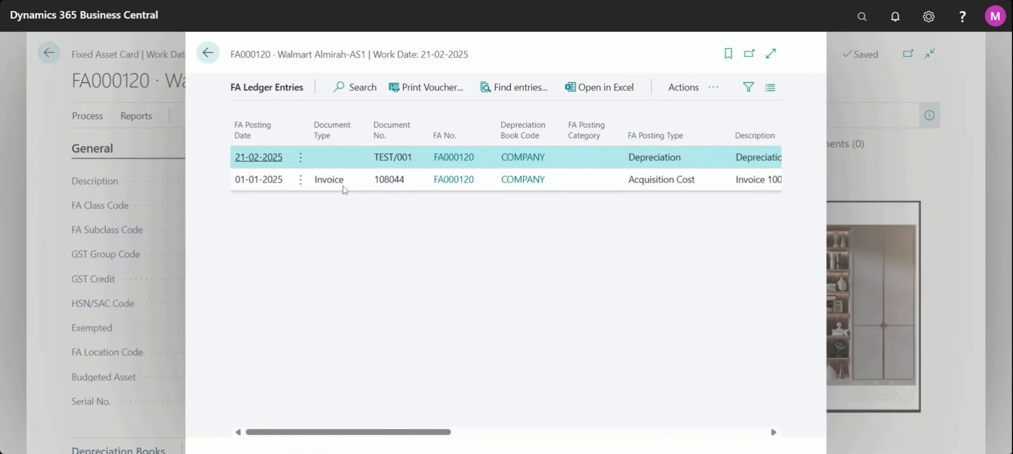
click(299, 166)
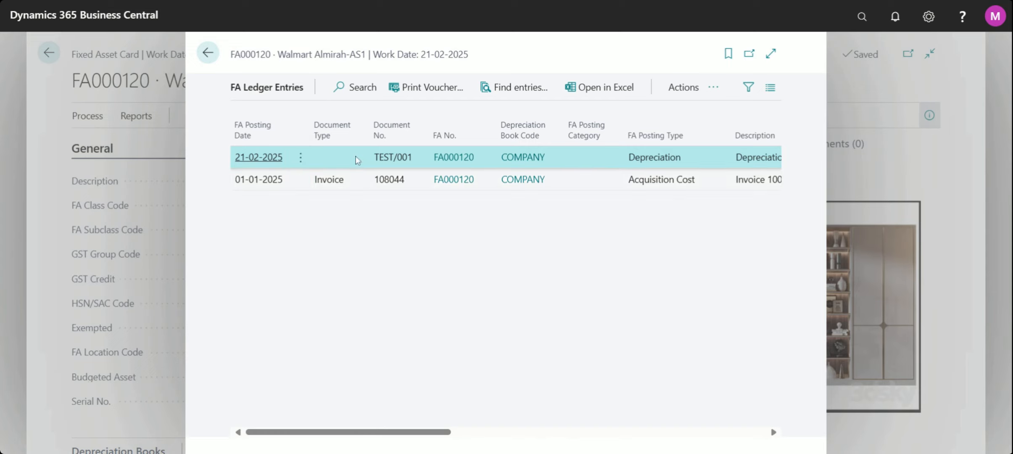
click(359, 180)
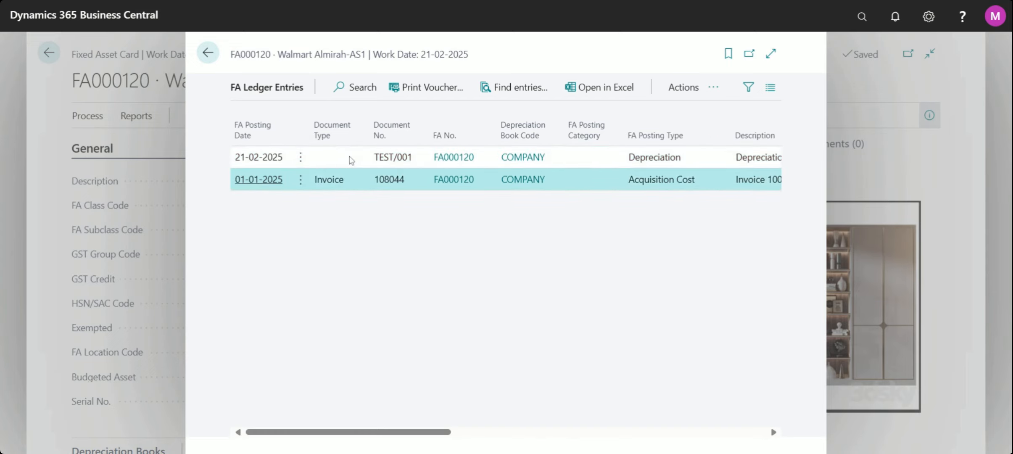
click(349, 160)
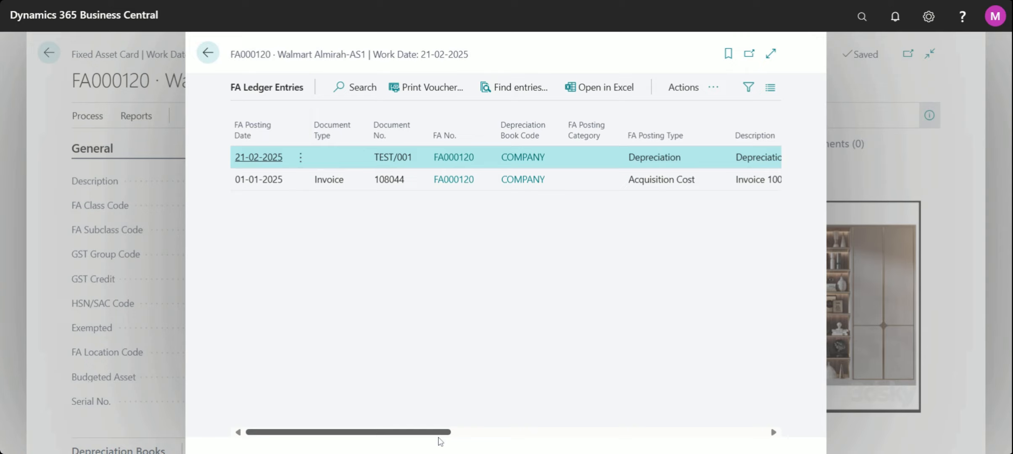
drag(438, 439, 564, 420)
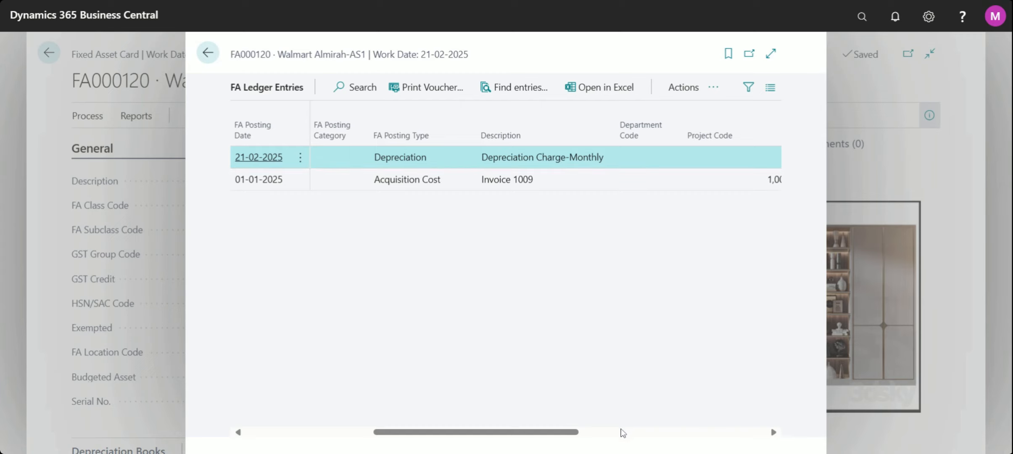
key(ctrl+a)
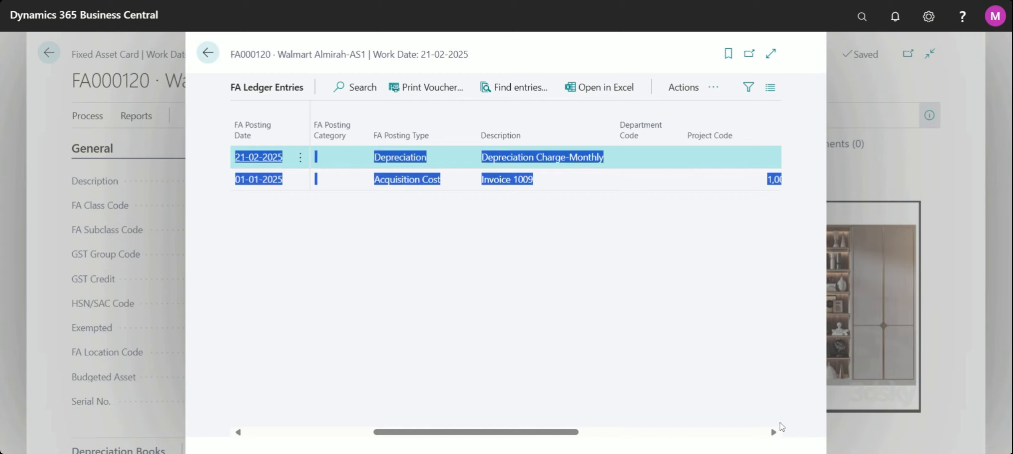
click(672, 433)
click(586, 163)
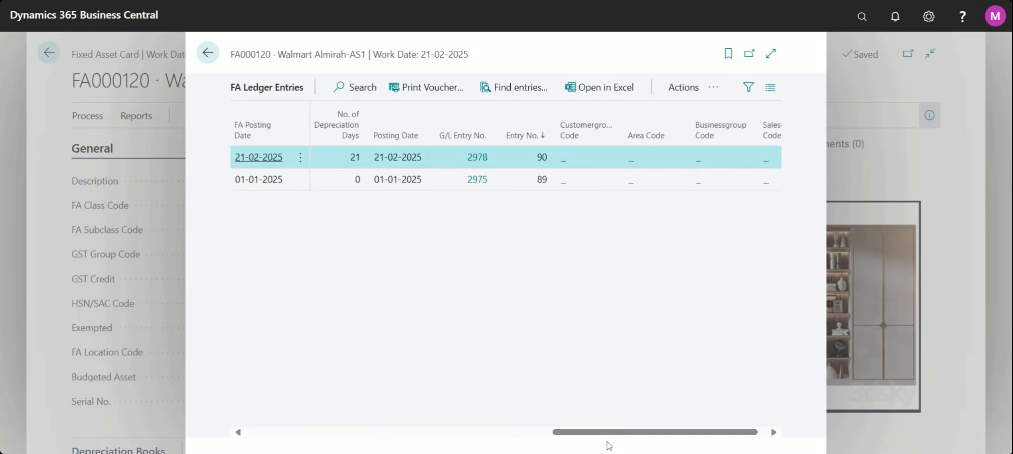
drag(626, 435, 476, 436)
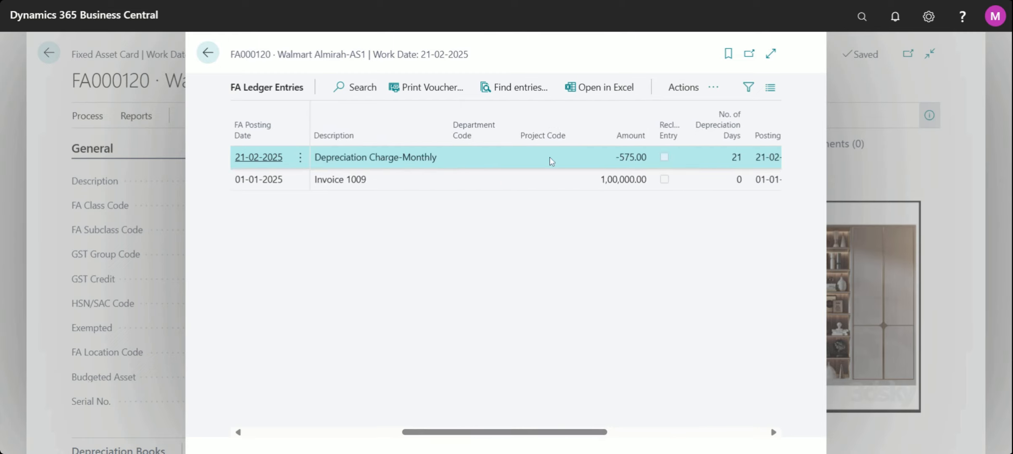
- Preview the posted voucher of the TEST/001 depreciation entry and enlarge it to read the debit and credit lines
click(427, 87)
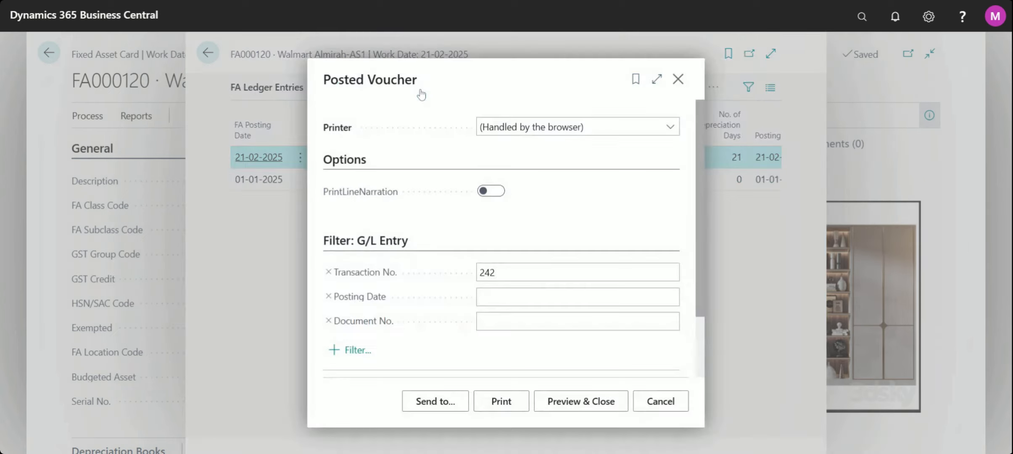
click(581, 411)
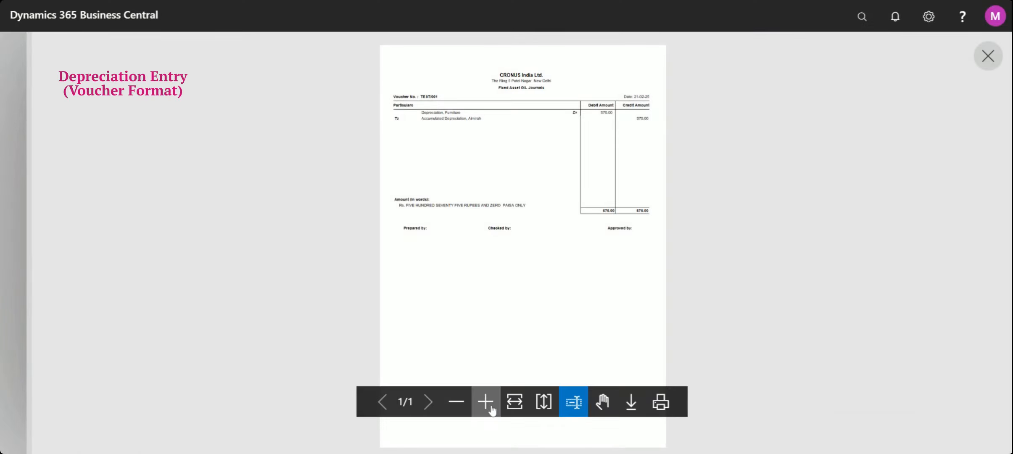
click(486, 402)
scroll(645, 329, up, 3)
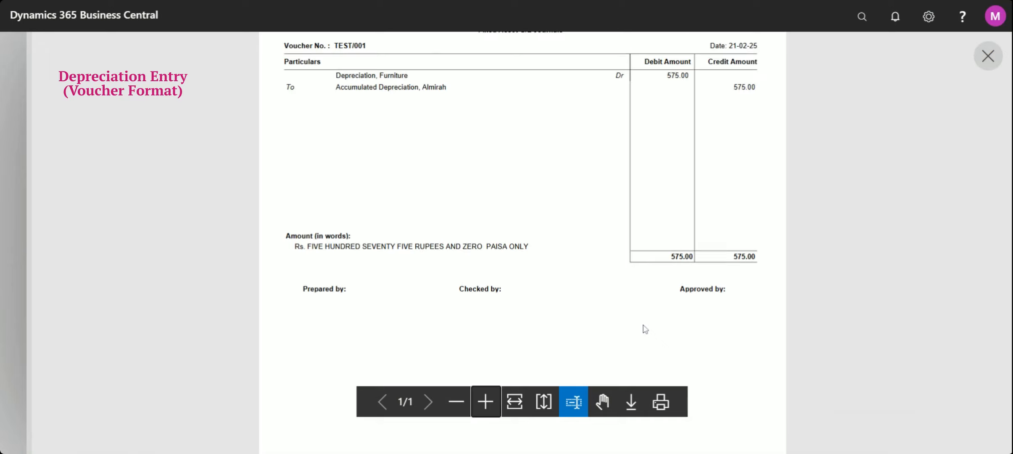
scroll(645, 329, up, 4)
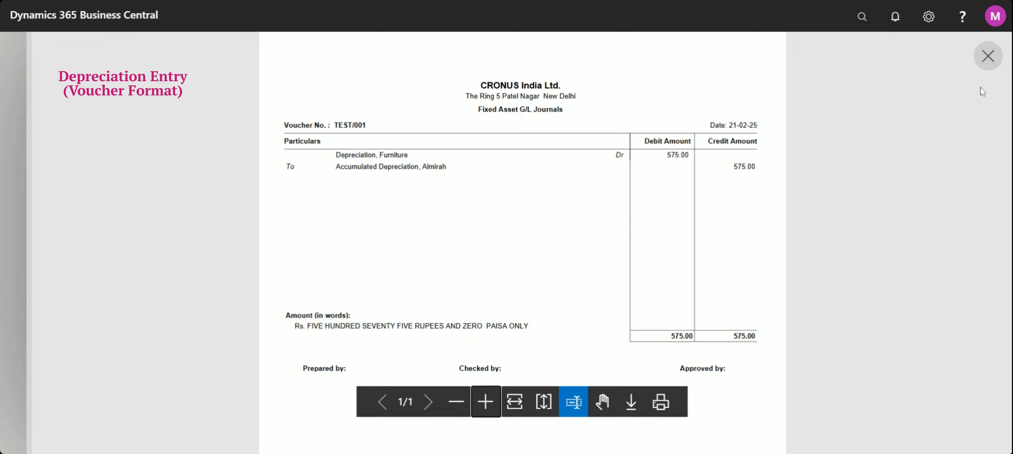
- Close the voucher preview and open the Cancel FA Entries options for the depreciation entry dated 21-02-2025
click(994, 61)
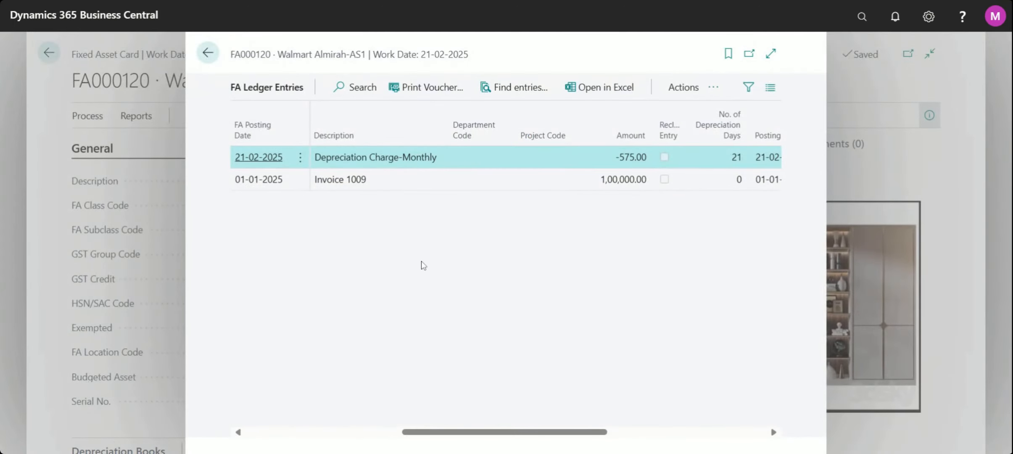
click(714, 88)
mouse_move(711, 111)
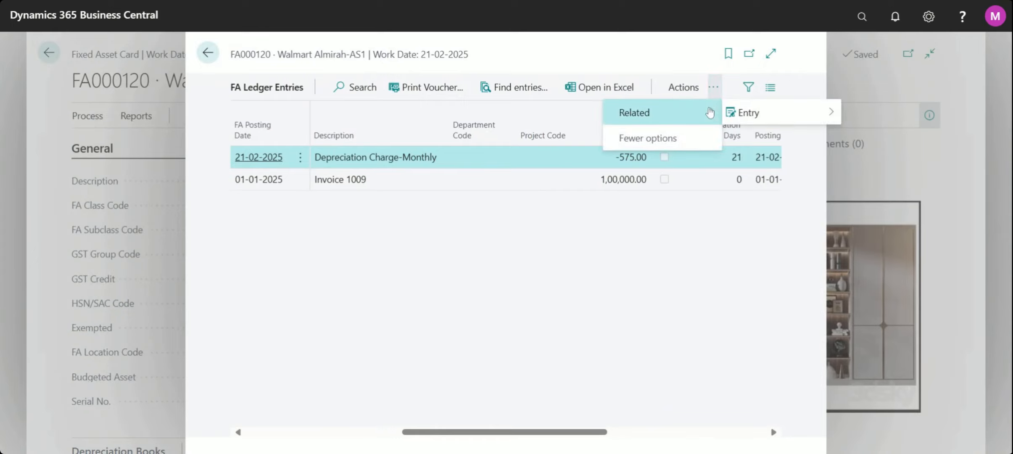
mouse_move(769, 123)
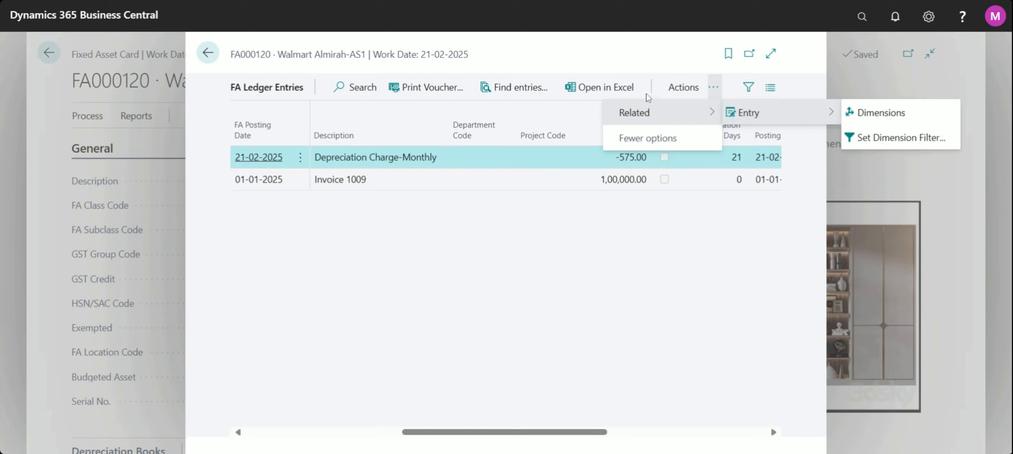
click(677, 89)
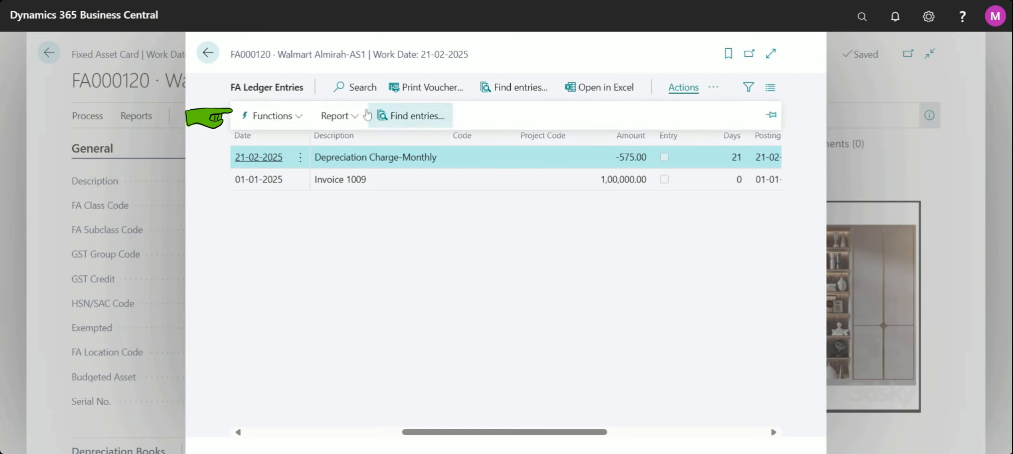
click(302, 117)
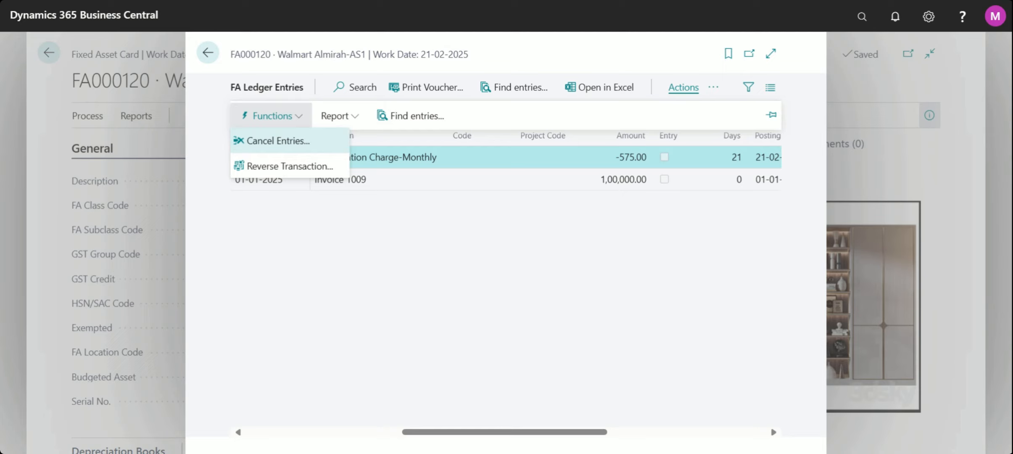
click(306, 142)
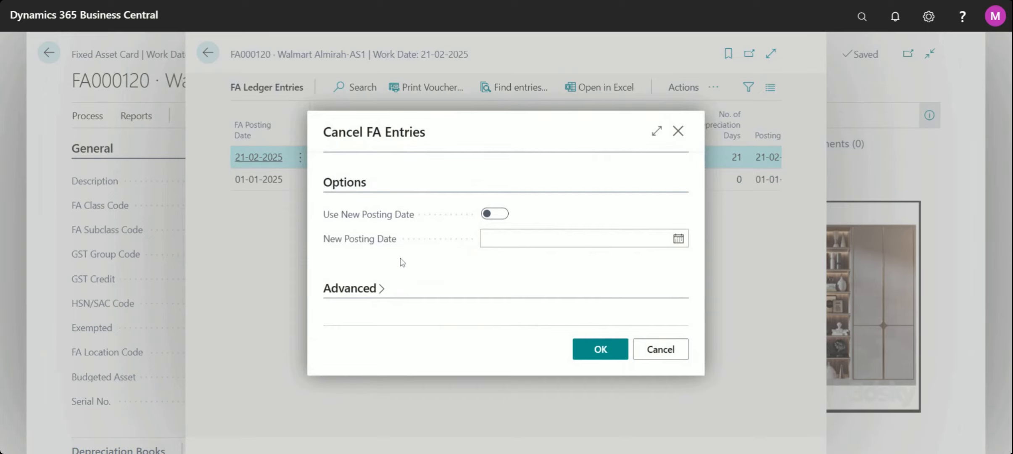
- Examine the Use New Posting Date and New Posting Date options, and leave Cancel FA Entries without cancelling the depreciation entry
click(496, 215)
click(494, 214)
click(679, 238)
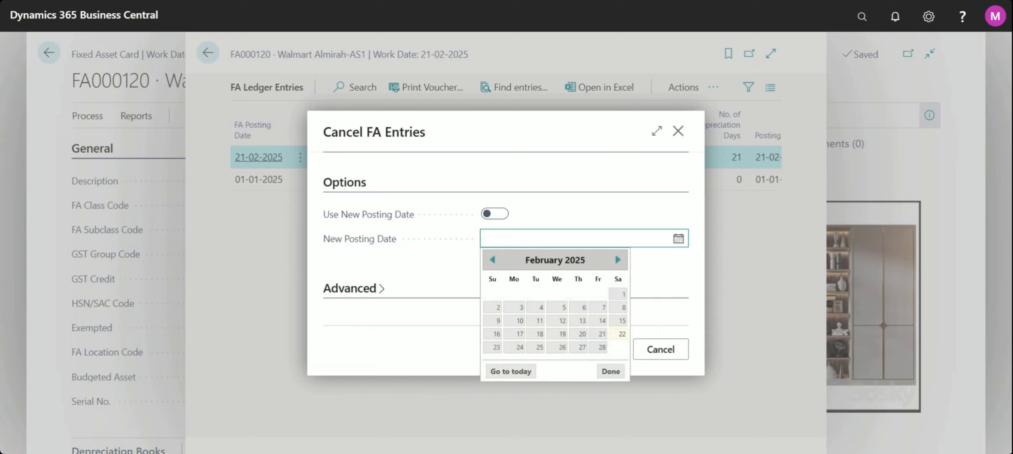
click(585, 181)
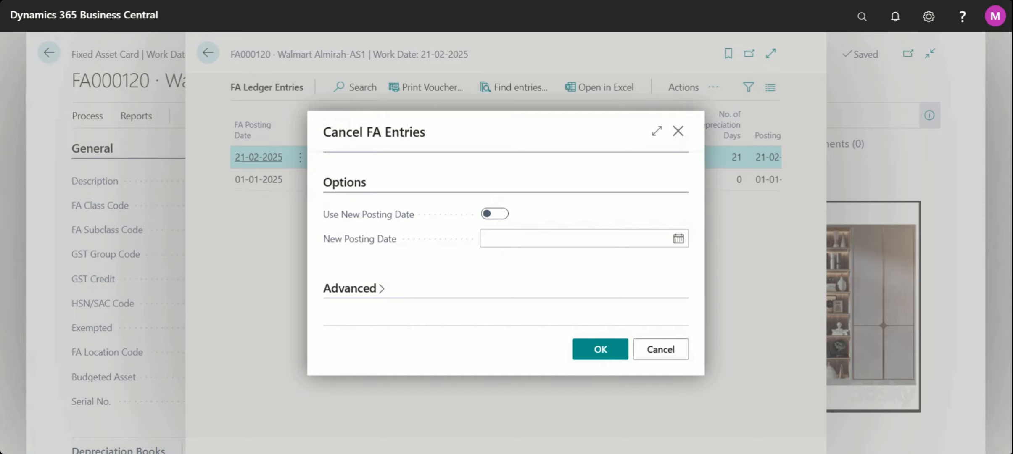
click(661, 353)
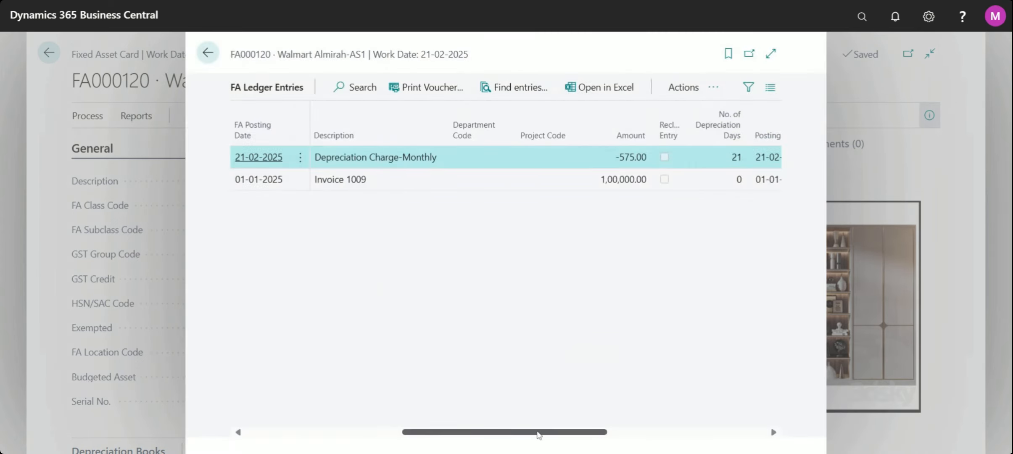
- Return to the Fixed Asset Card of FA000120 and check the book code and FA posting group of the COMPANY depreciation book
drag(538, 434, 282, 432)
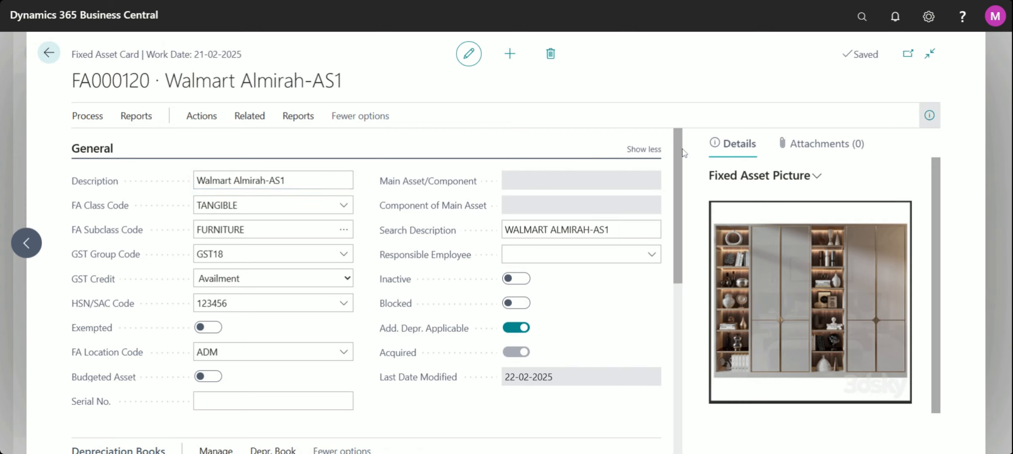
drag(679, 147, 676, 185)
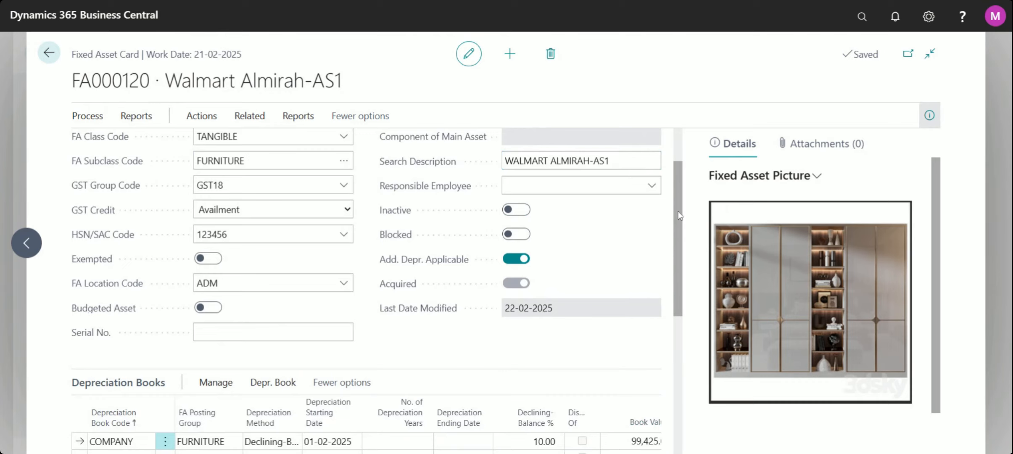
scroll(365, 354, down, 3)
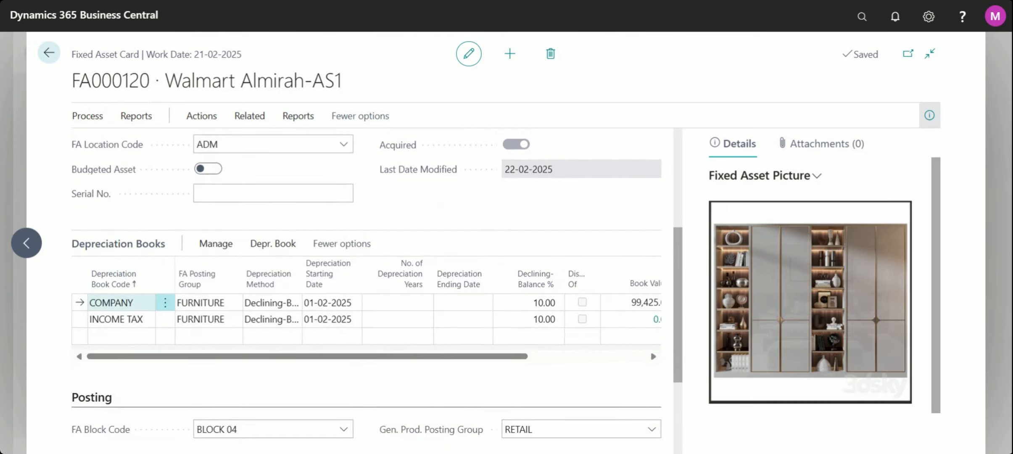
click(122, 302)
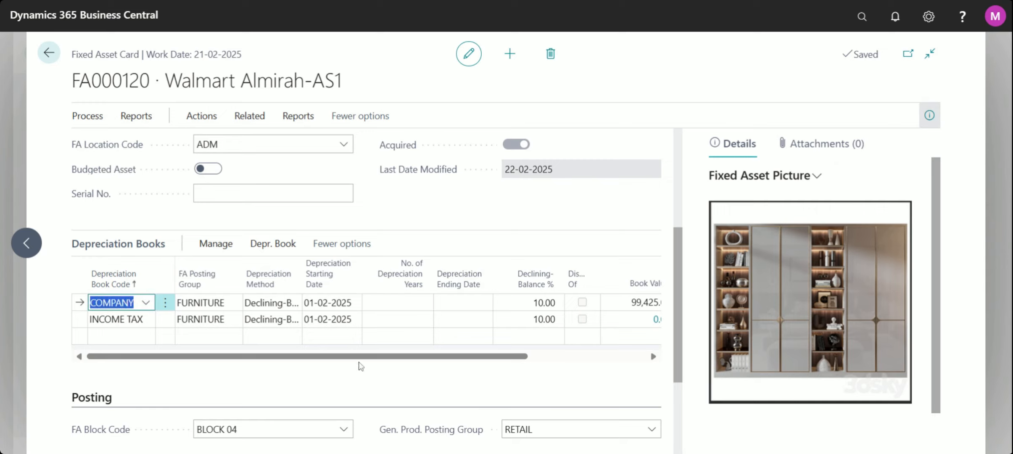
drag(364, 358, 249, 388)
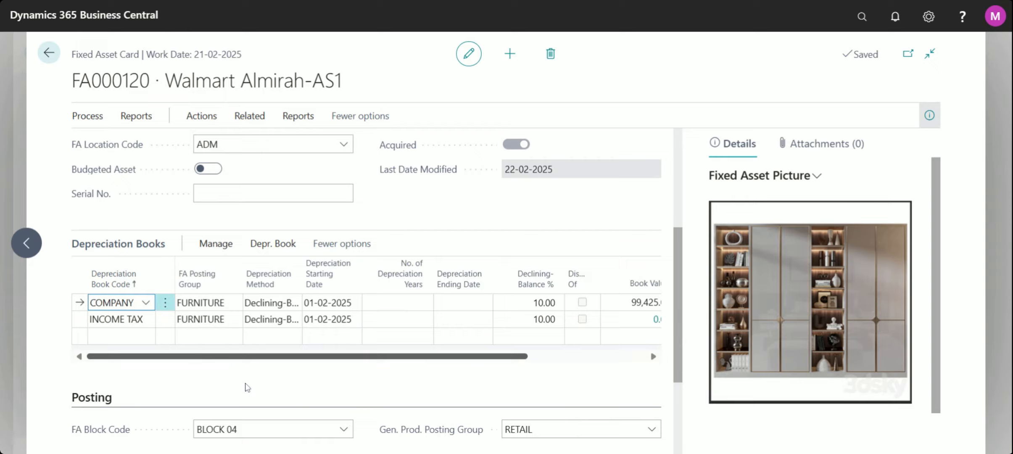
click(223, 303)
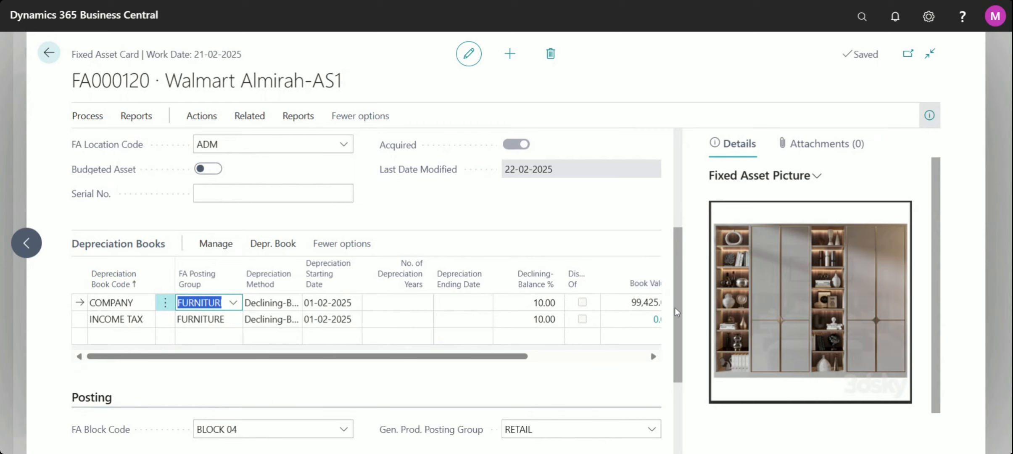
drag(678, 309, 677, 270)
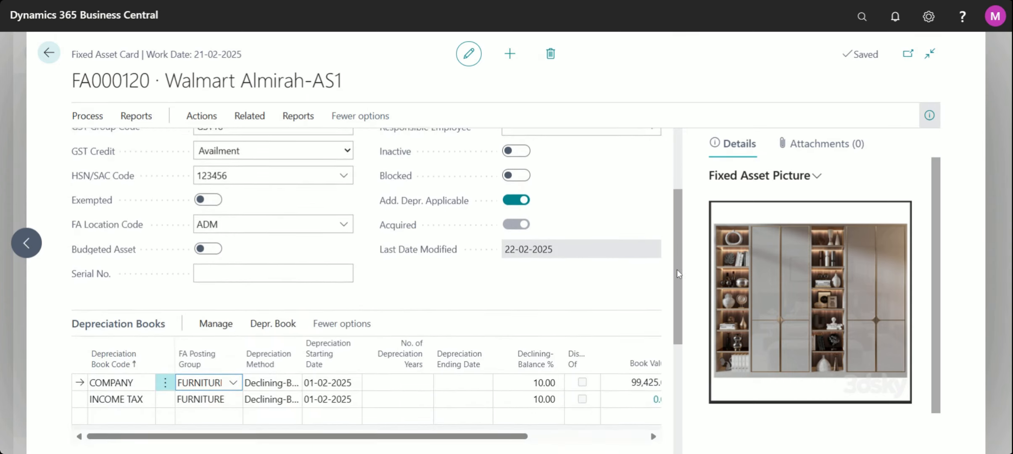
- Review the depreciation method, starting date, book value and salvage value on the COMPANY depreciation book line
click(268, 388)
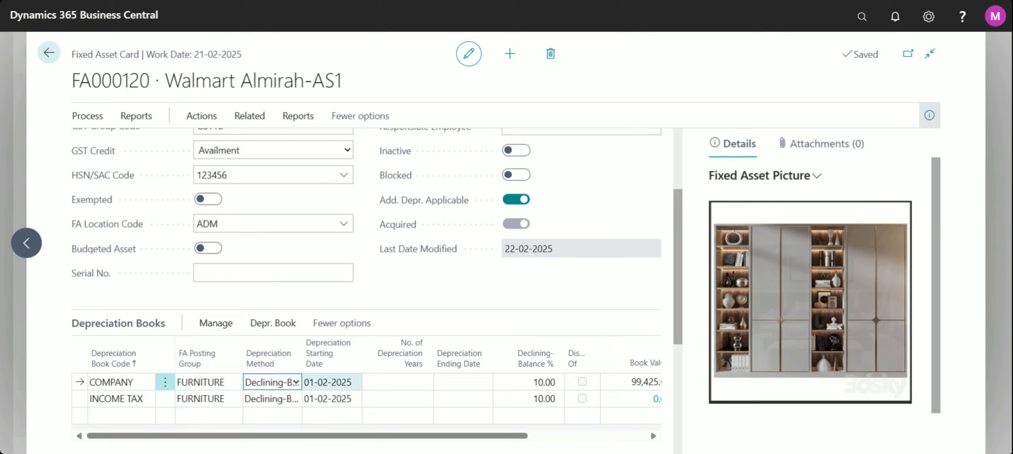
click(332, 382)
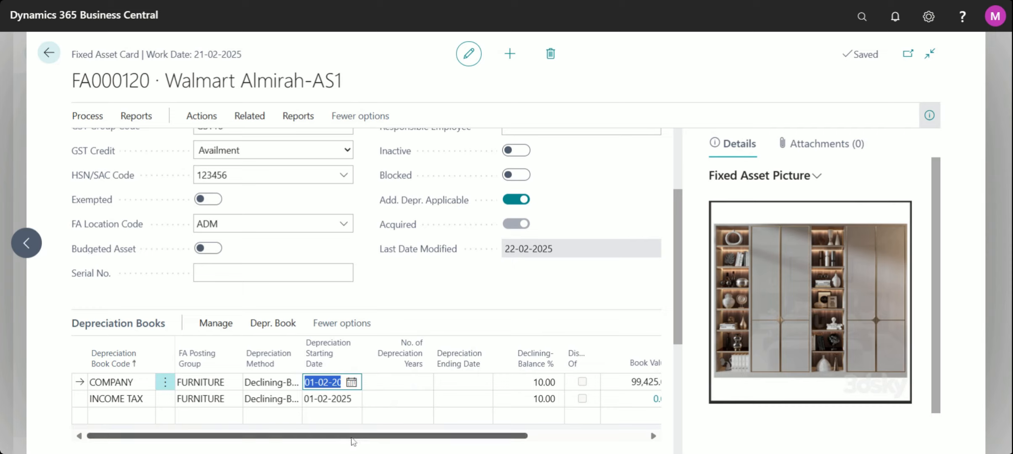
click(314, 382)
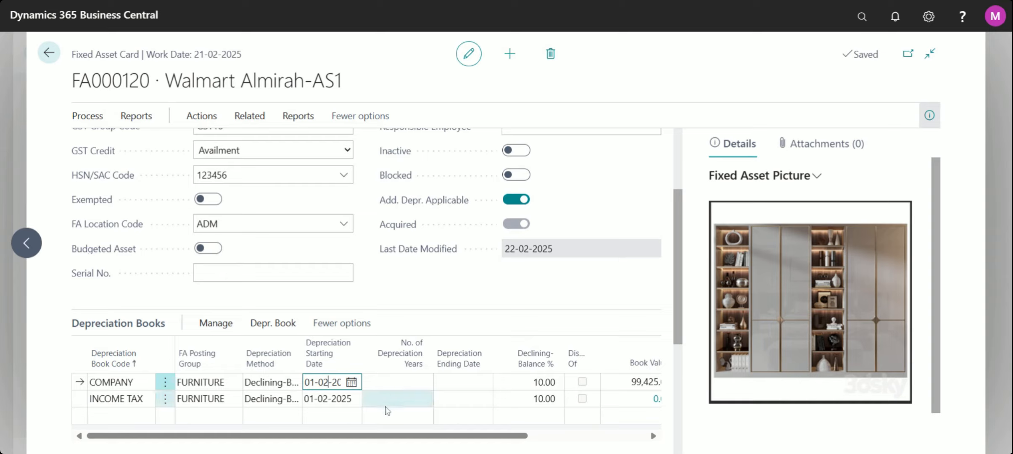
drag(476, 441, 516, 443)
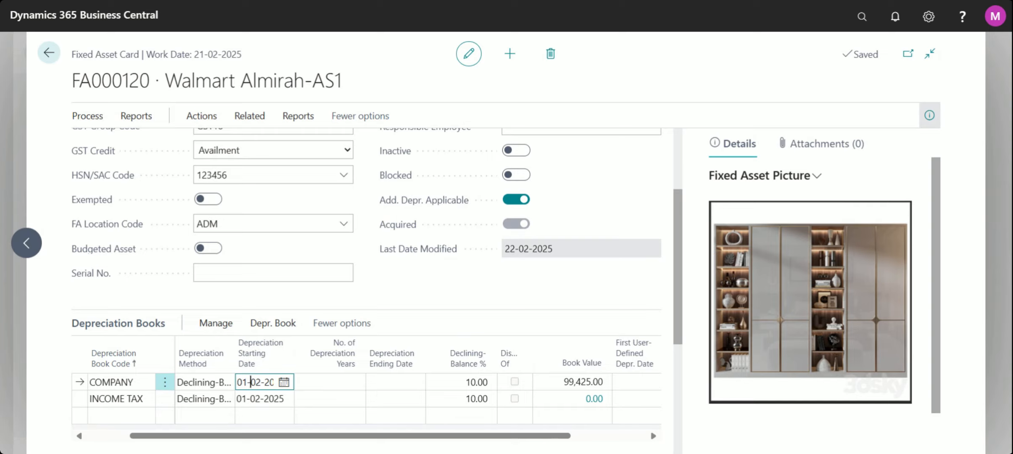
click(588, 383)
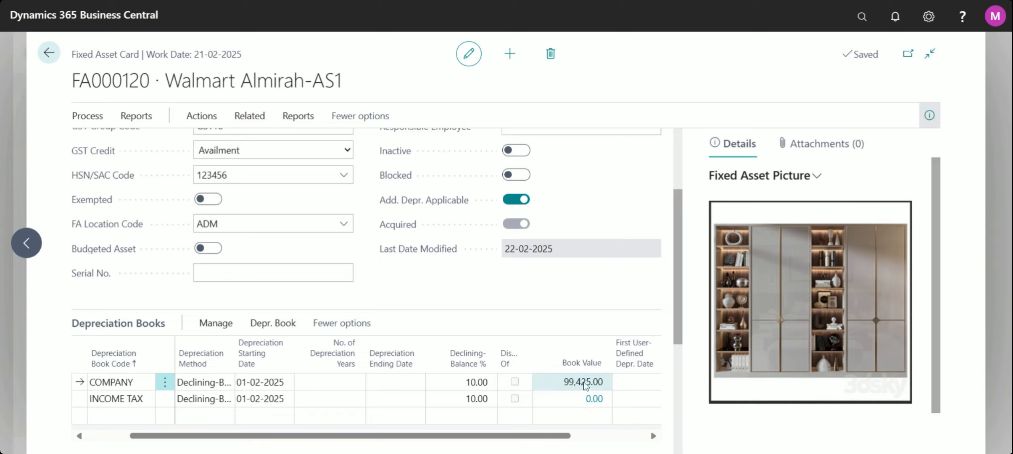
drag(541, 437, 649, 447)
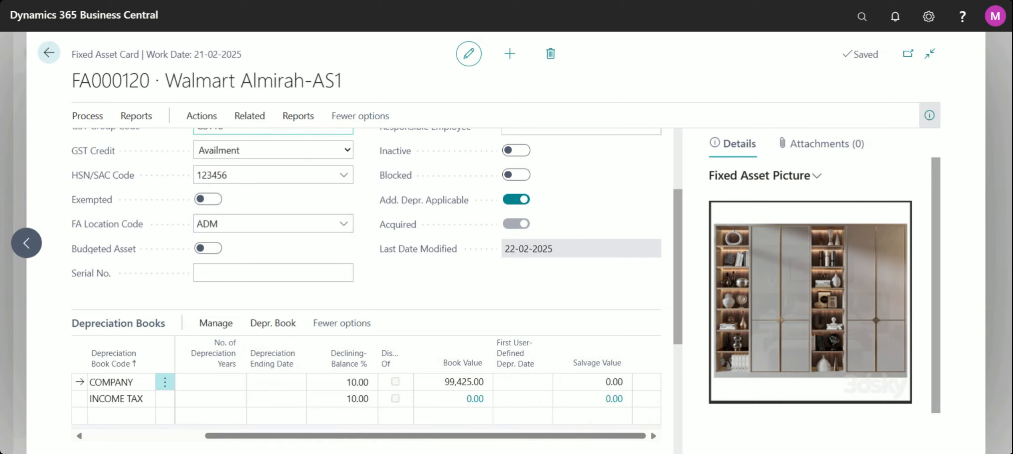
- View the ledger entries of FA000120 and review the acquisition cost entry's document number, posting type, description, amount and depreciation days
click(260, 117)
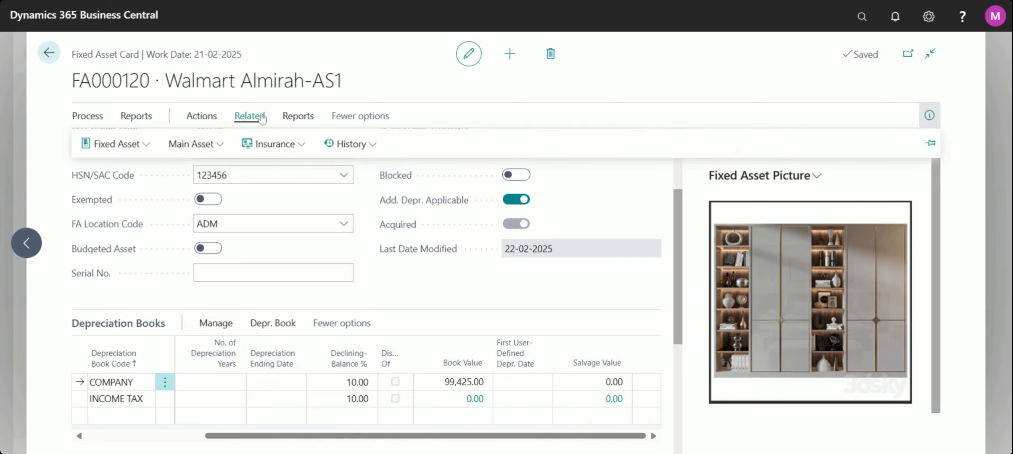
click(381, 145)
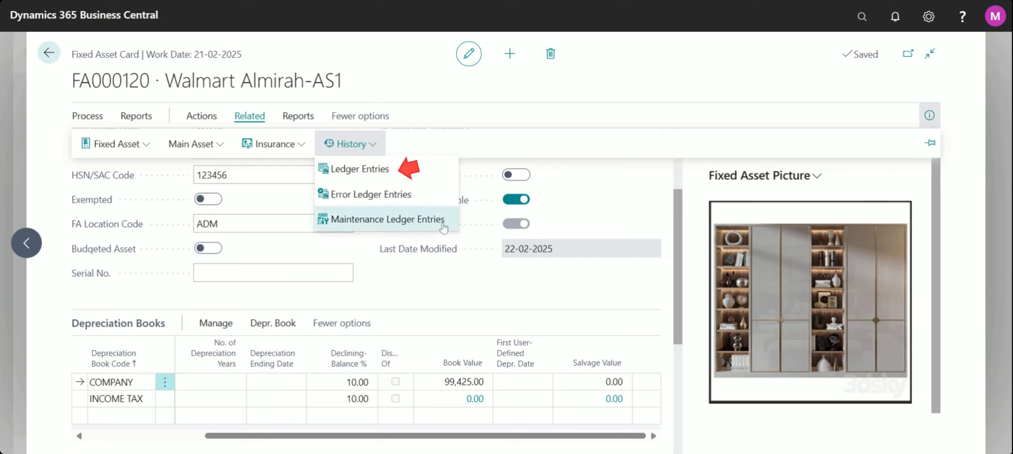
click(376, 178)
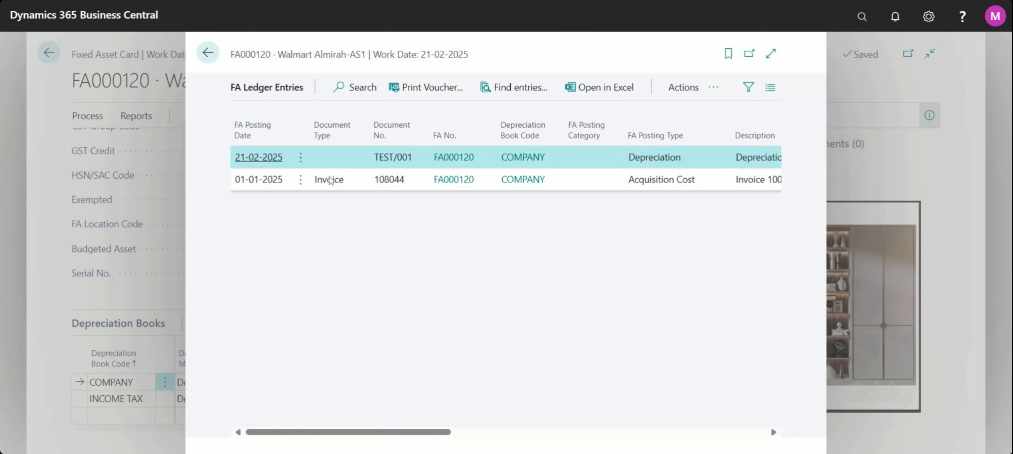
click(344, 179)
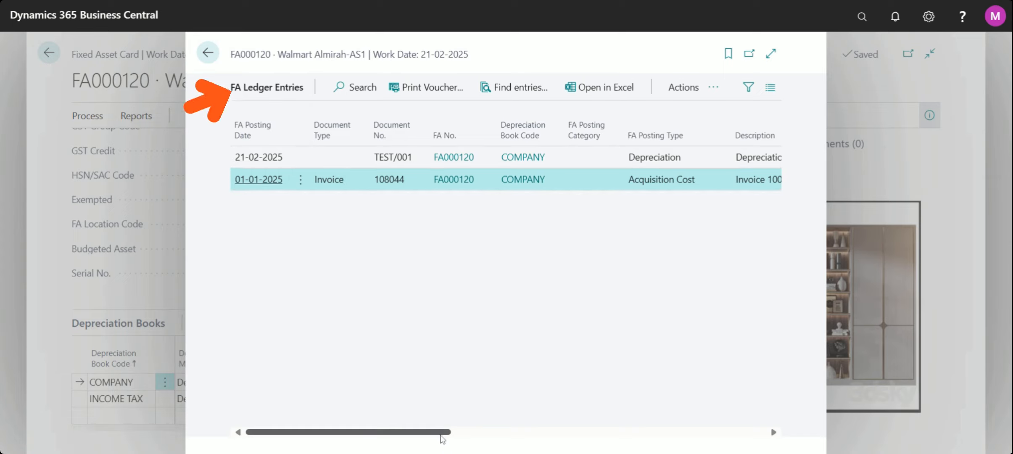
drag(441, 436, 487, 438)
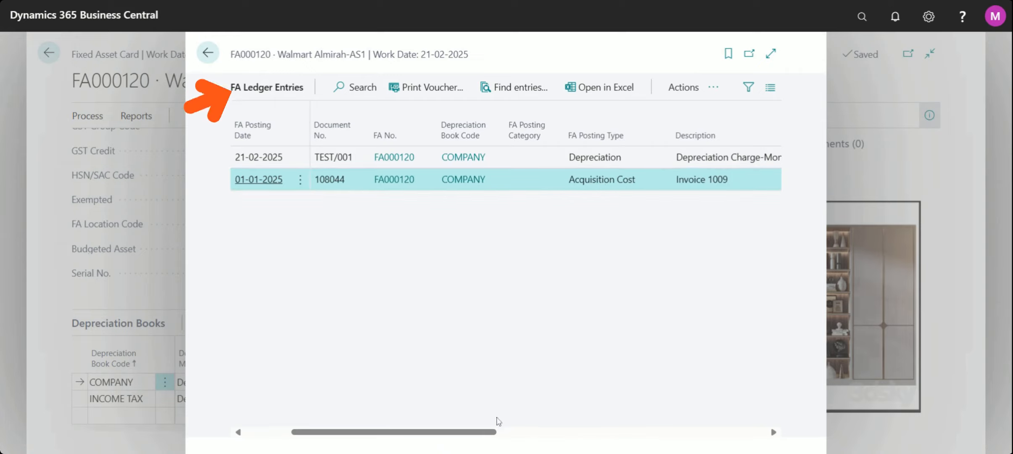
drag(489, 433, 391, 437)
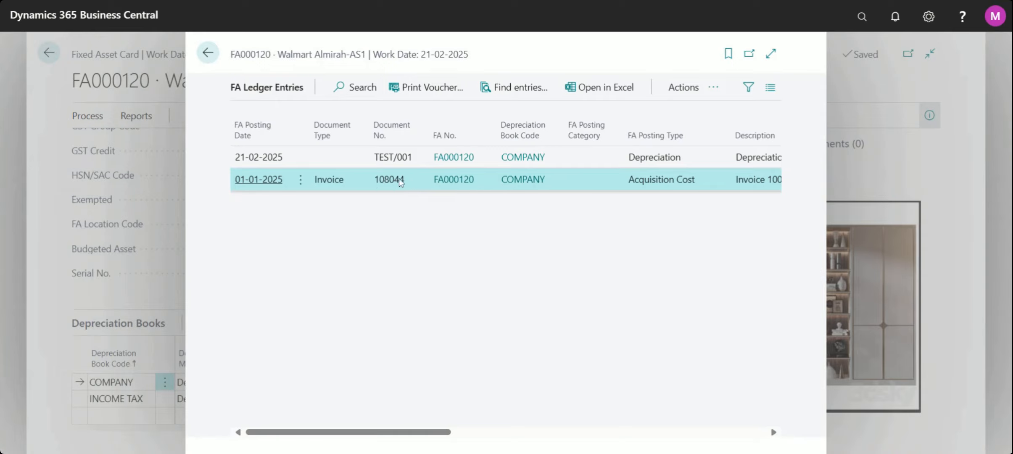
drag(450, 432, 581, 417)
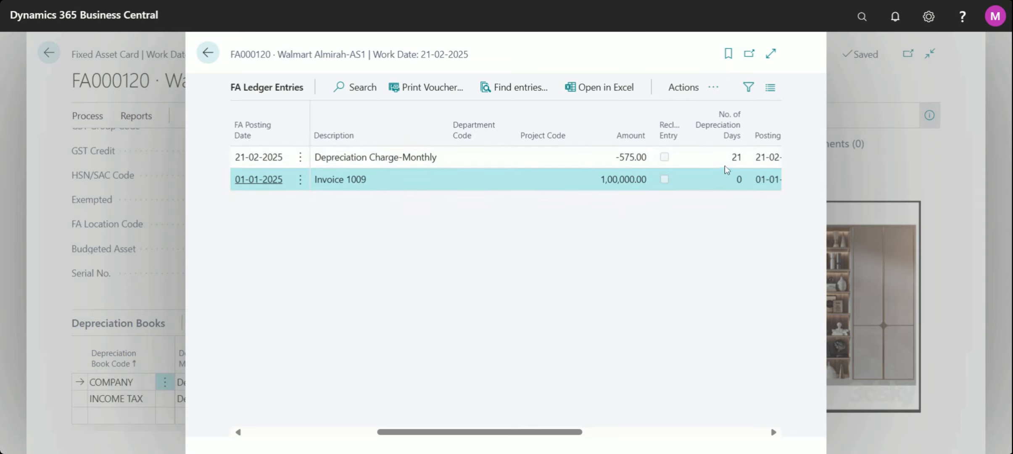
drag(577, 434, 437, 440)
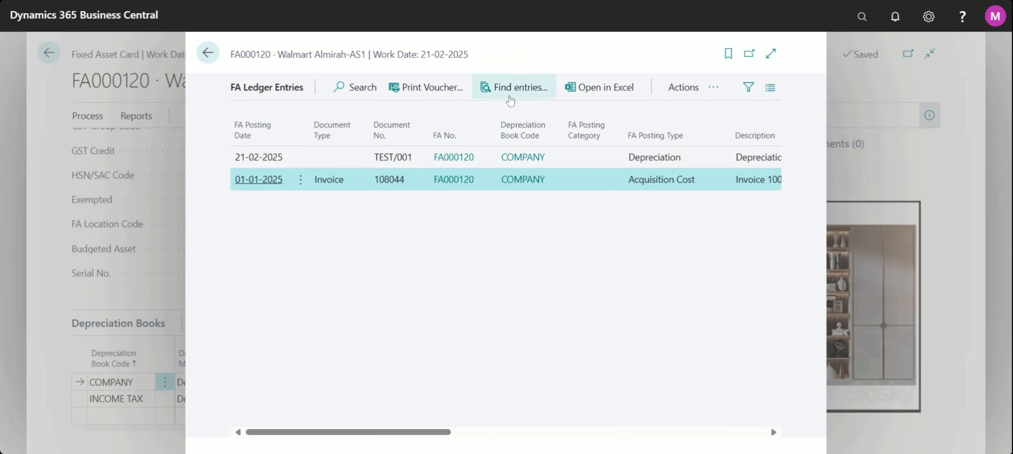
- Find the entries related to the acquisition cost entry and open its posted purchase invoice to review the general details and lines
click(510, 101)
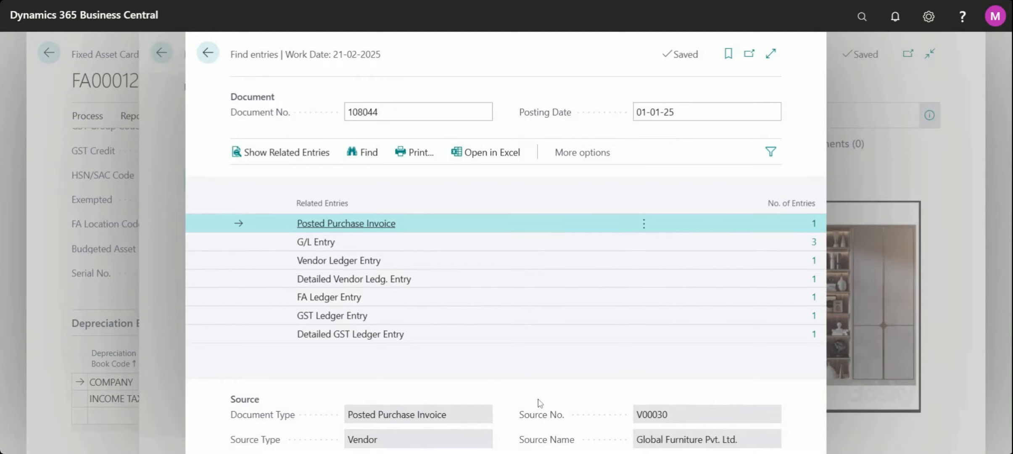
click(812, 225)
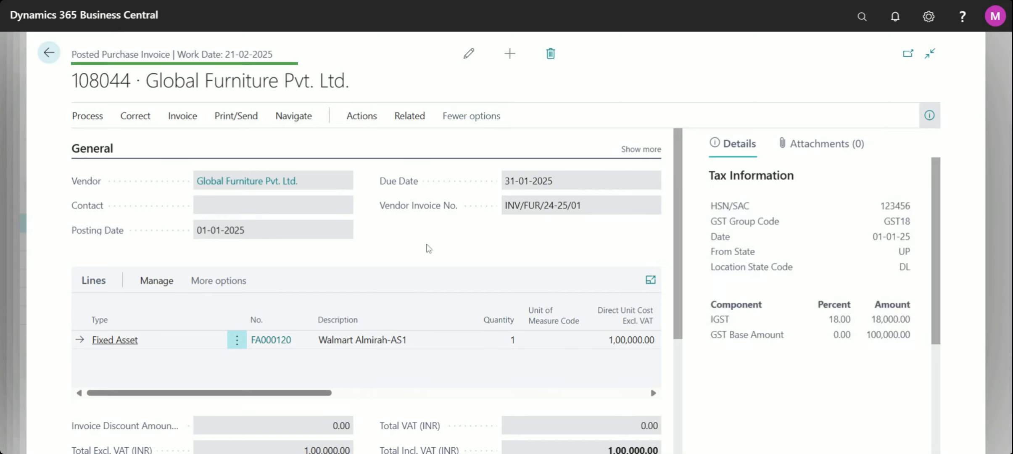
click(629, 150)
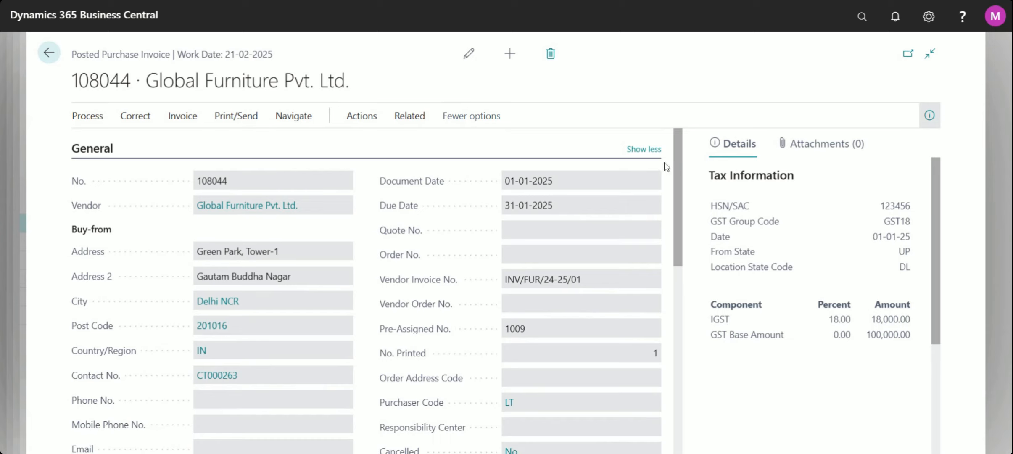
click(637, 152)
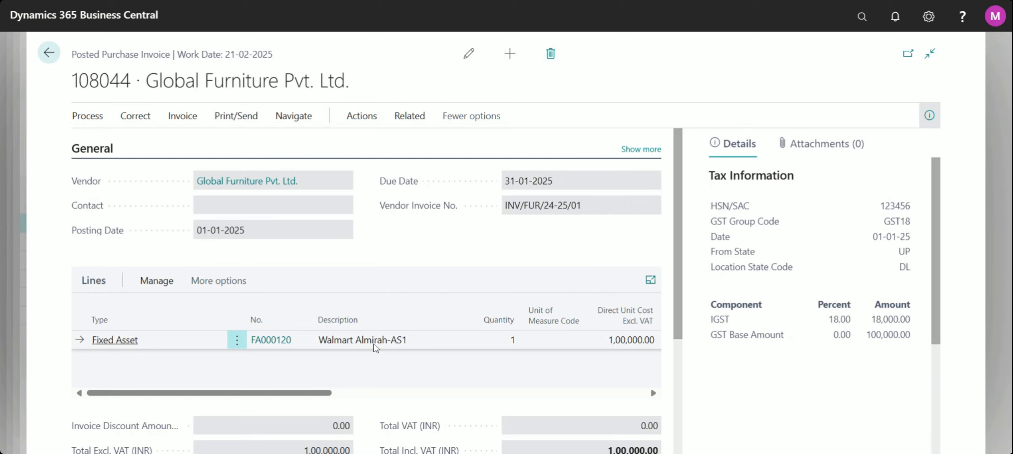
mouse_move(307, 393)
mouse_down()
mouse_move(421, 397)
mouse_move(314, 403)
mouse_up()
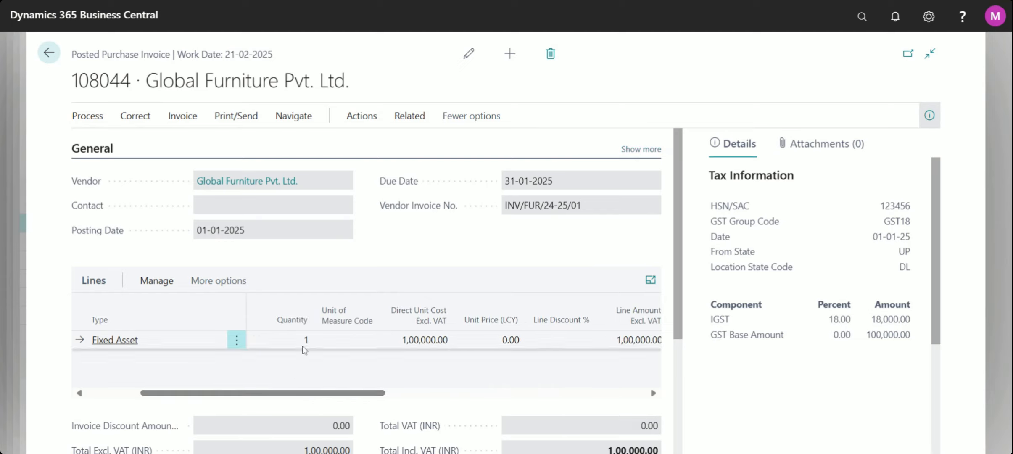
- Review the fixed asset line of the posted purchase invoice, from unit cost and line amount through to the dimension columns
drag(336, 393, 413, 395)
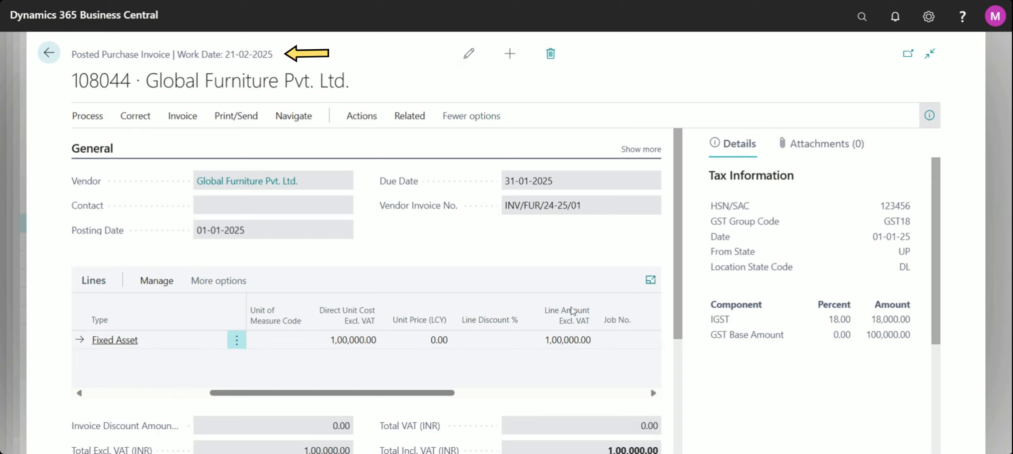
scroll(521, 390, right, 1)
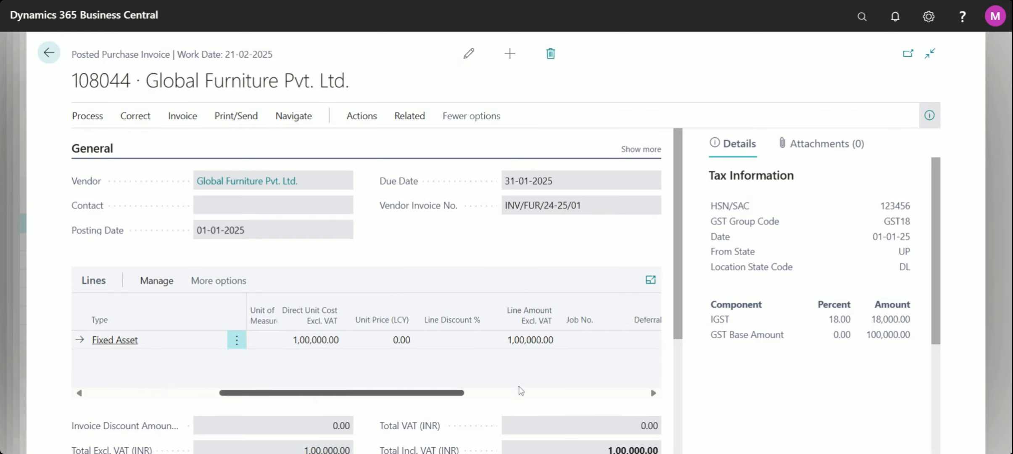
scroll(520, 391, right, 4)
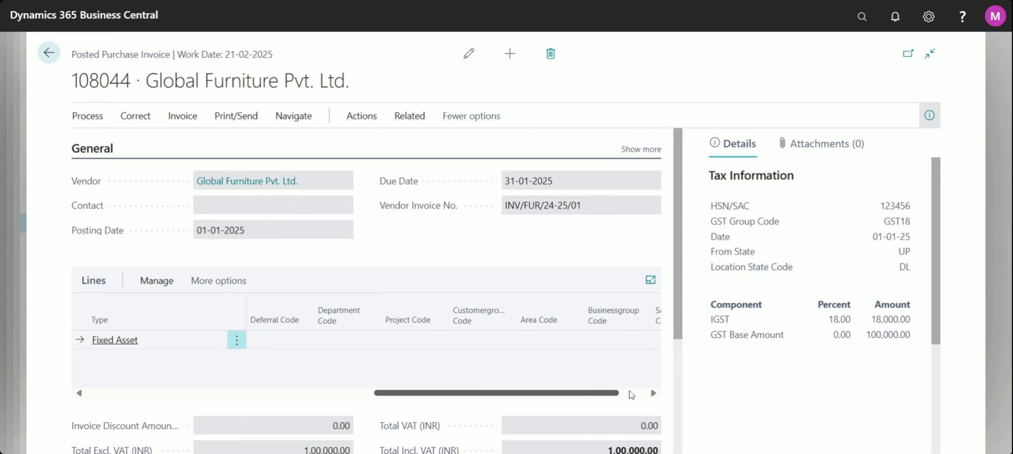
scroll(631, 395, right, 1)
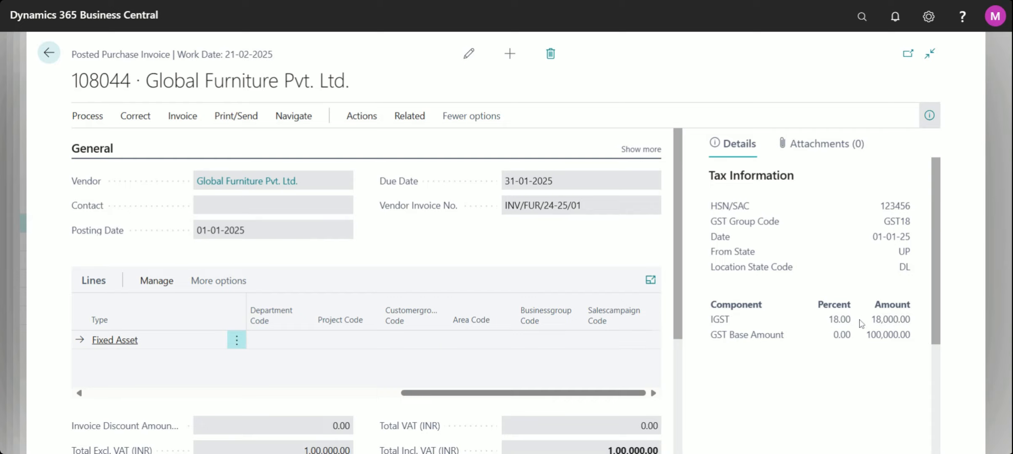
- Check the invoice's tax information for the IGST component and GST base amount, and look over the incoming document files section
drag(864, 335, 870, 335)
drag(936, 335, 941, 333)
click(886, 329)
scroll(937, 241, down, 5)
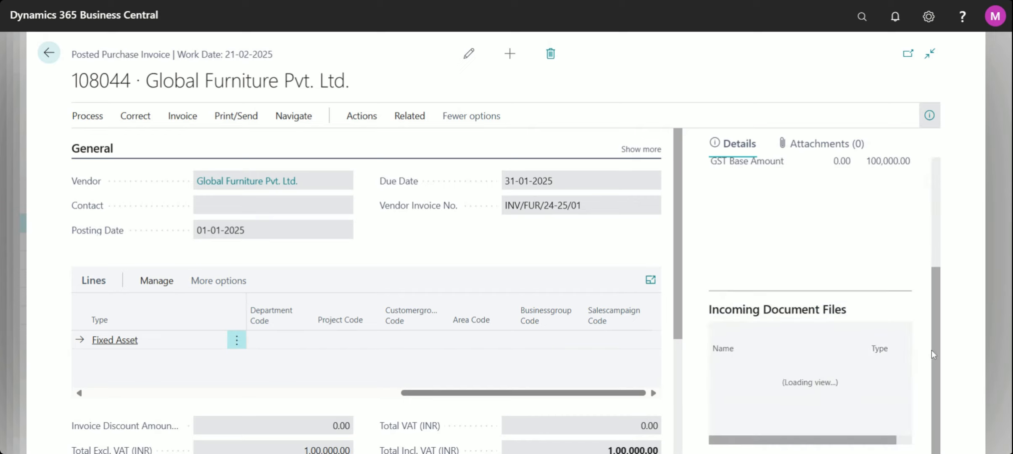
scroll(934, 210, up, 5)
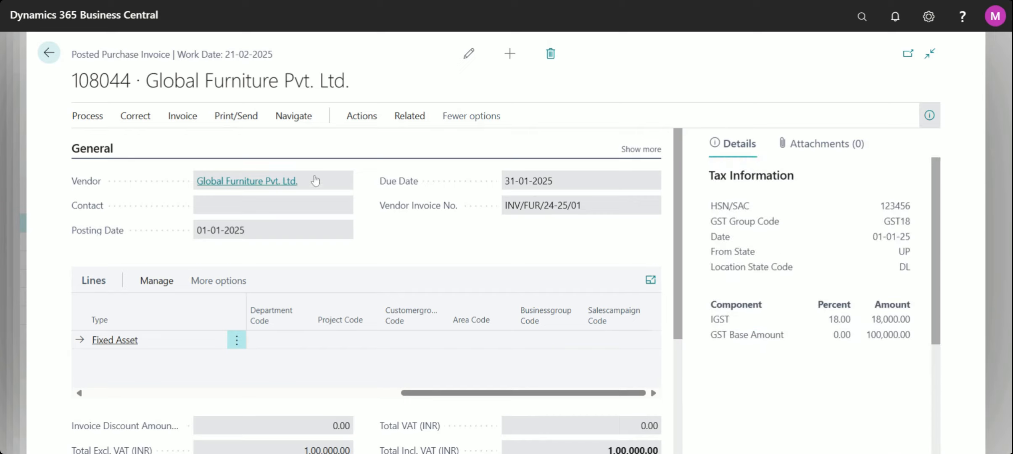
- Open the posted purchase invoice's statistics, review the net total, GST amount and tax summary components, and close them
click(296, 122)
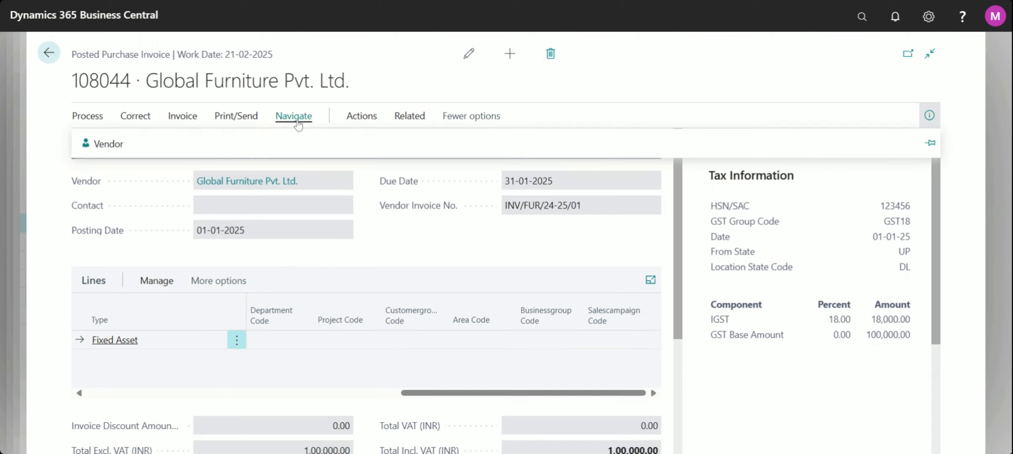
click(181, 117)
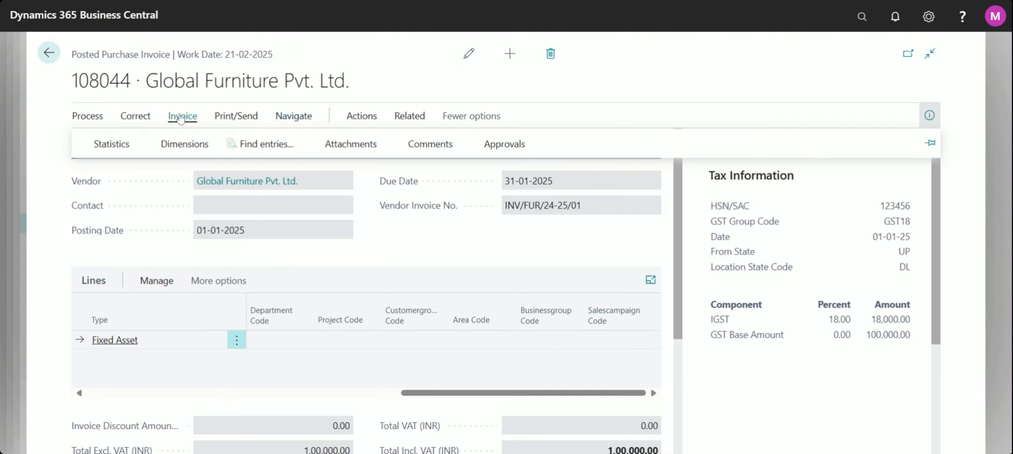
click(109, 144)
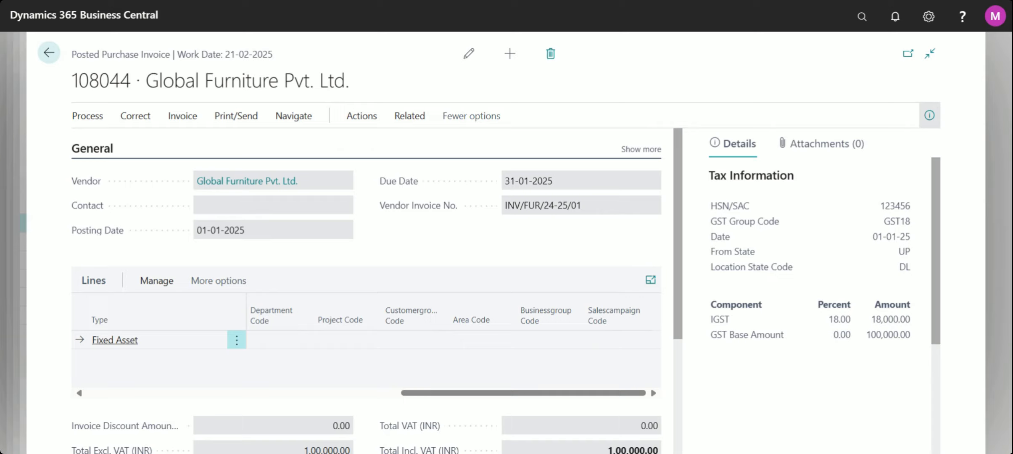
key(F7)
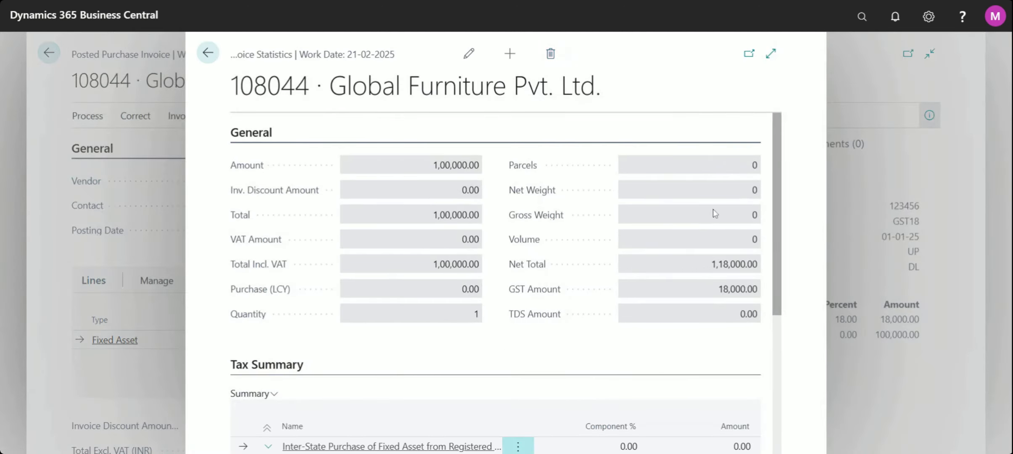
drag(776, 223, 783, 276)
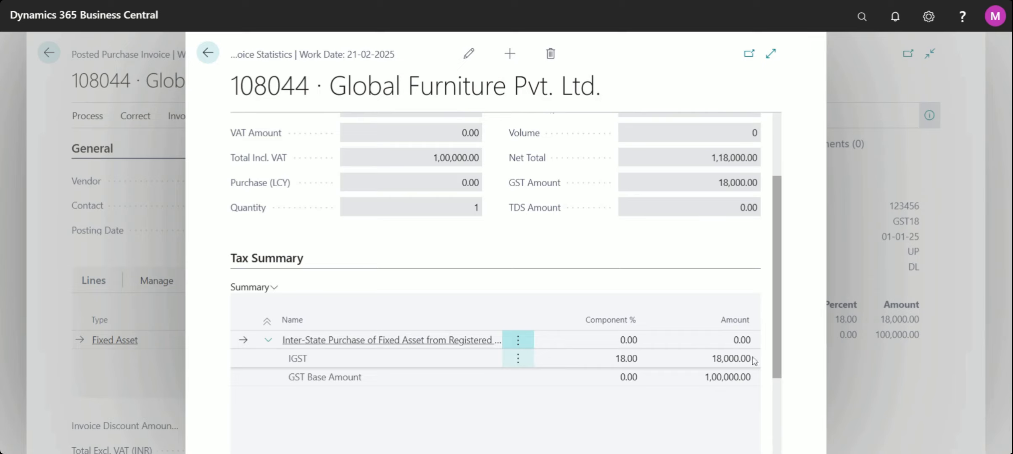
drag(775, 355, 782, 305)
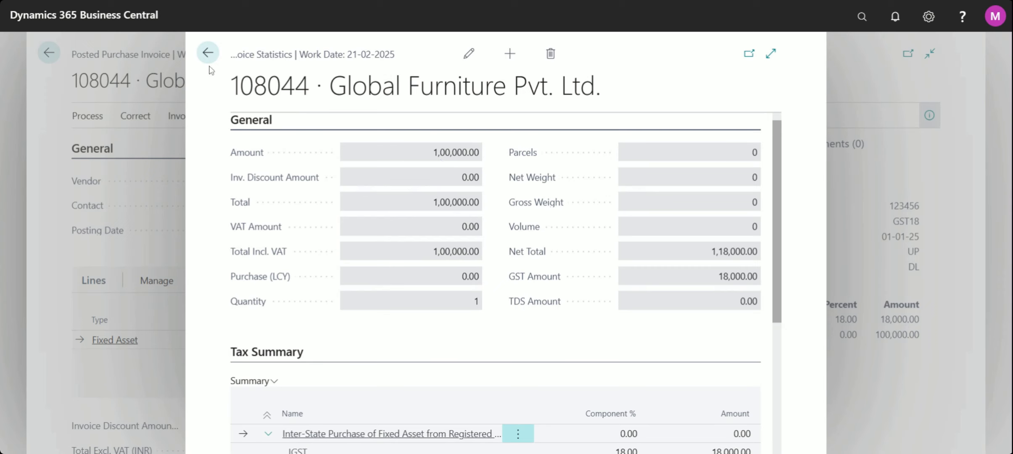
click(208, 53)
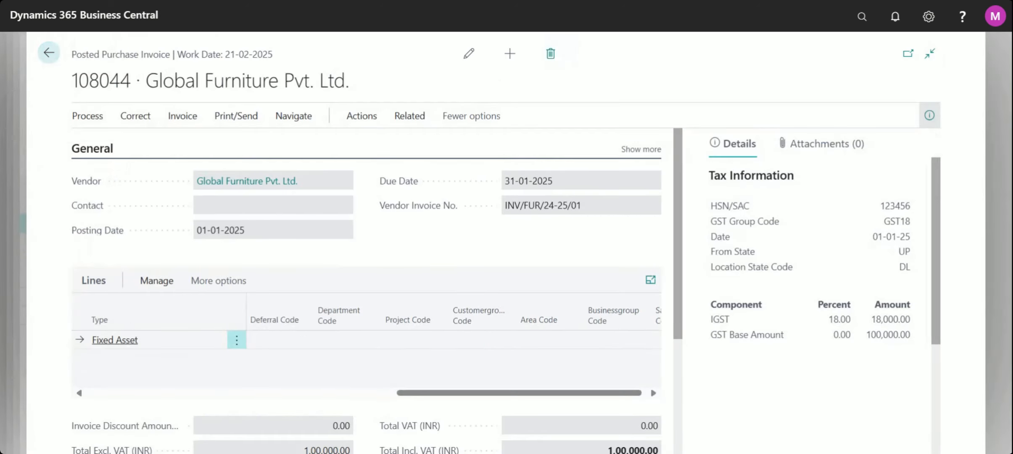
- Close the posted invoice, the related entries and the FA ledger entries to return to the Fixed Asset Card of FA000120
click(59, 61)
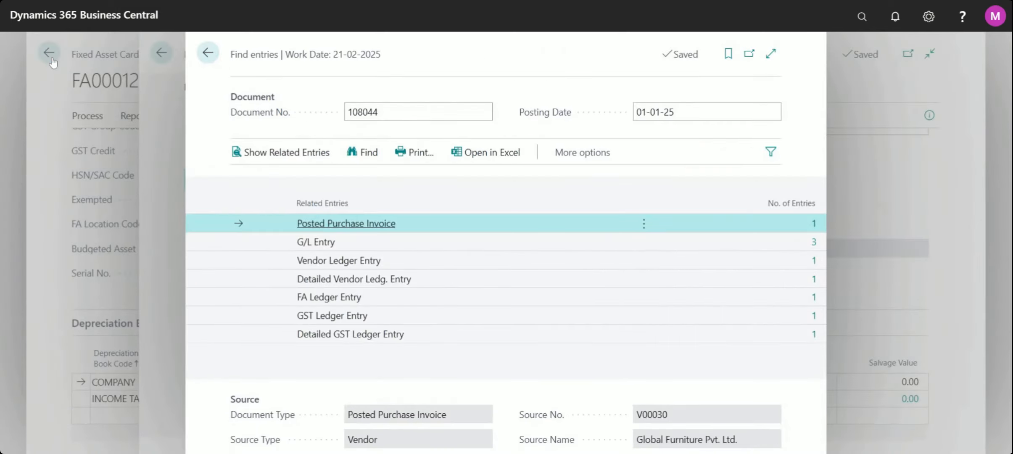
click(208, 53)
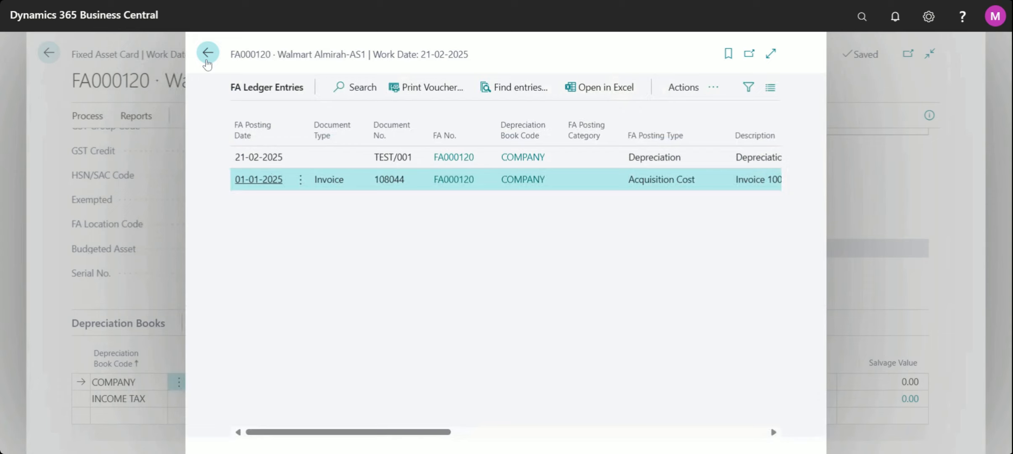
click(208, 53)
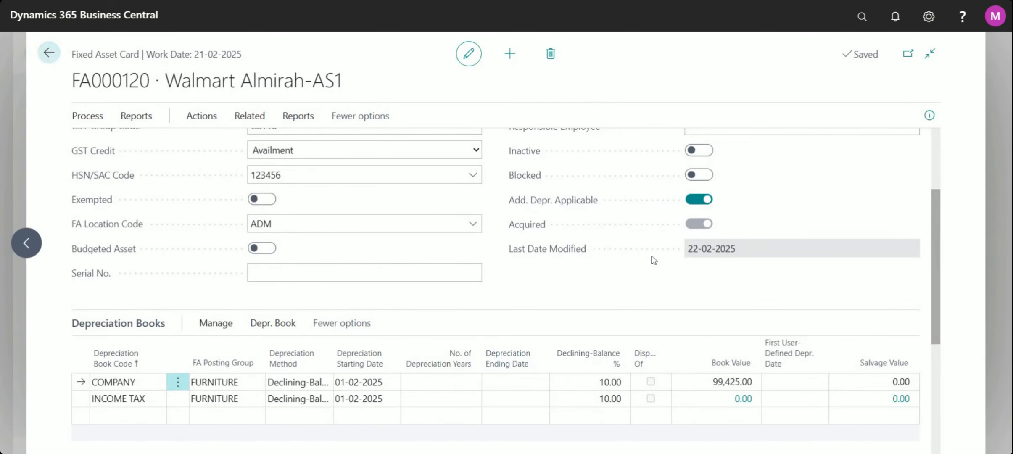